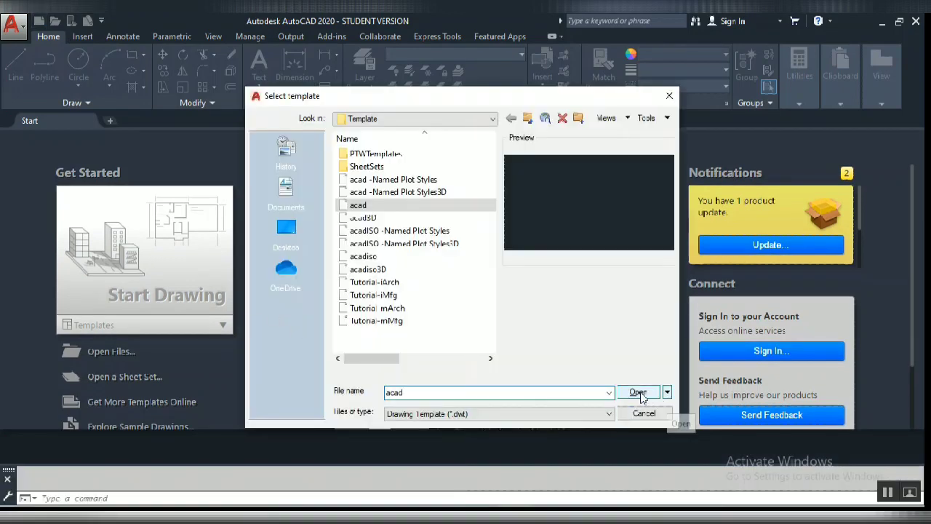
# Start a new drawing from the acad.dwt template
pyautogui.click(637, 392)
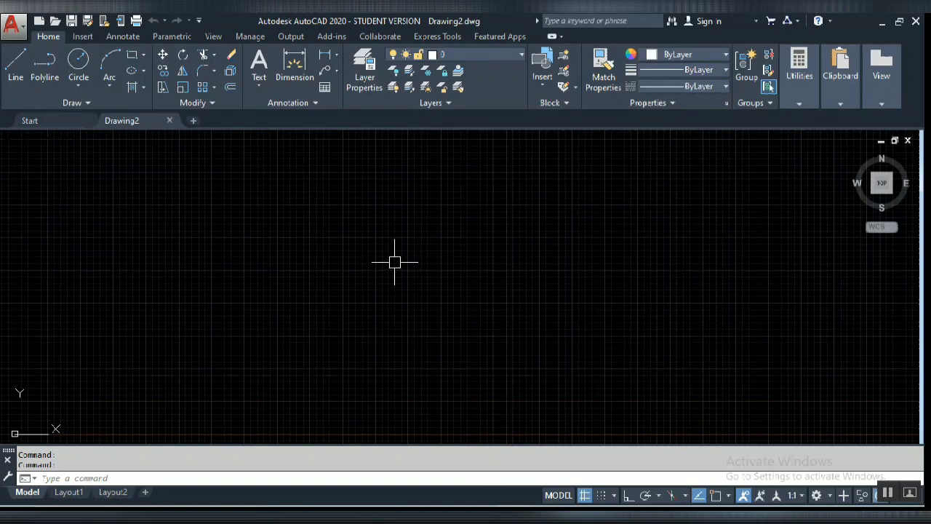
# Launch the Sheet Set Manager with SSM and expand its sheet set actions list
pyautogui.write('SSM')
pyautogui.press('Return')
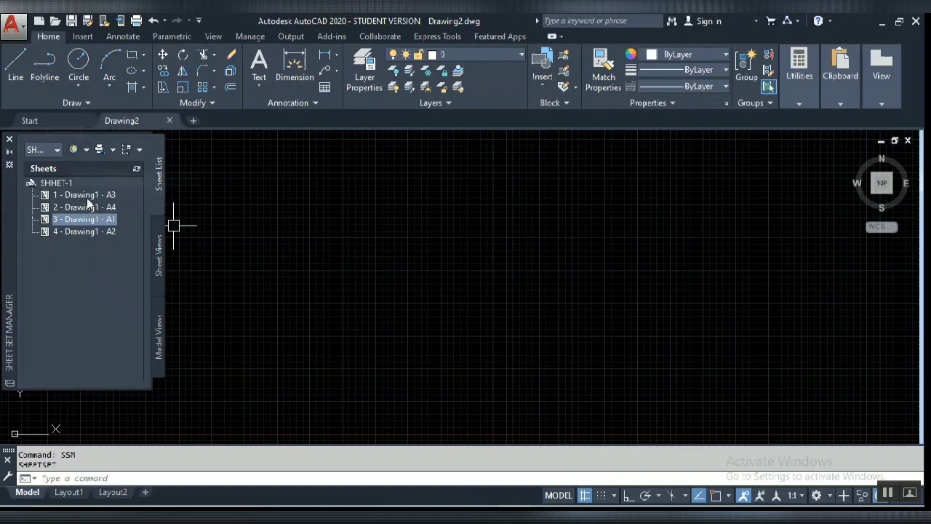
pyautogui.click(56, 150)
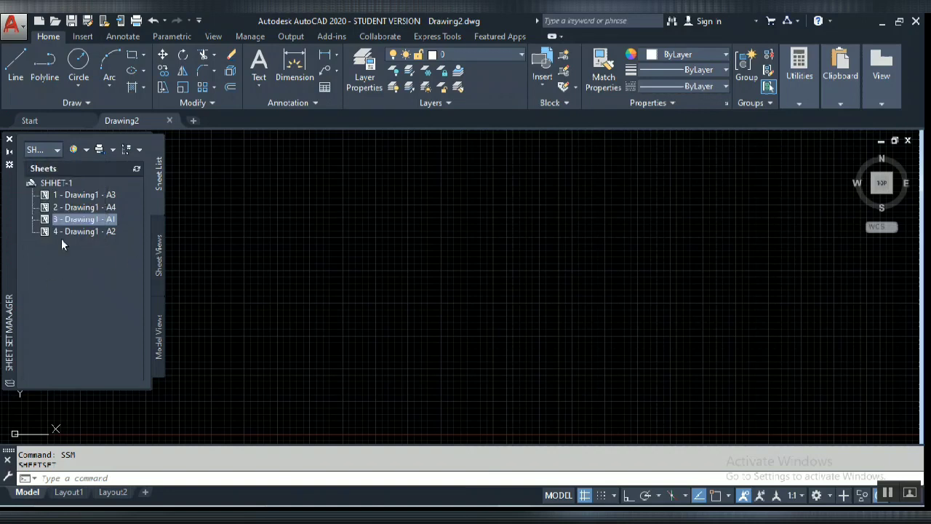
pyautogui.click(56, 150)
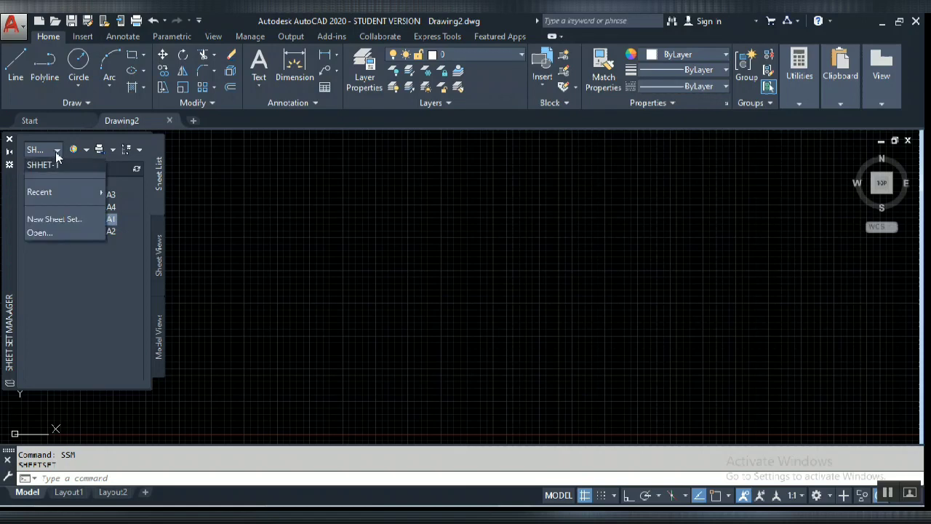
pyautogui.click(38, 234)
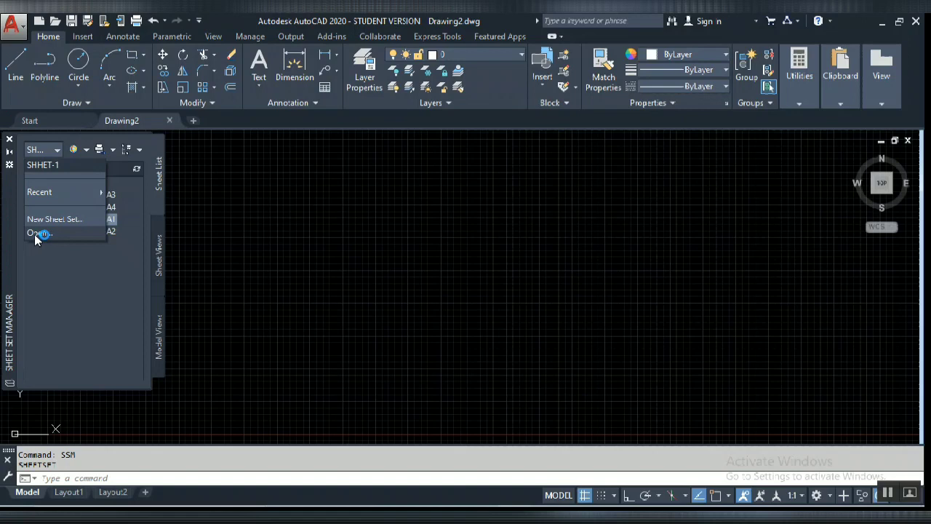
pyautogui.click(56, 150)
pyautogui.click(56, 151)
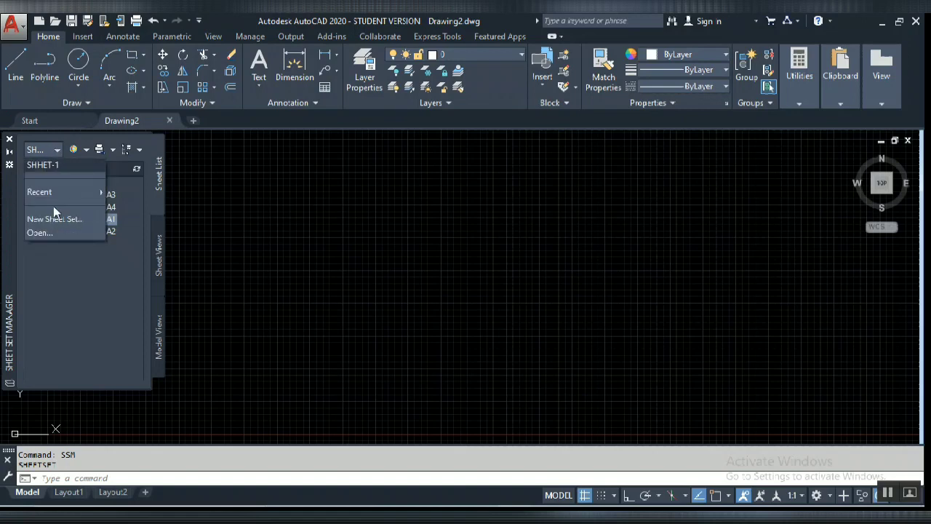
# Open the SHHET-1.dst sheet set from the F:\SHEET folder
pyautogui.click(43, 232)
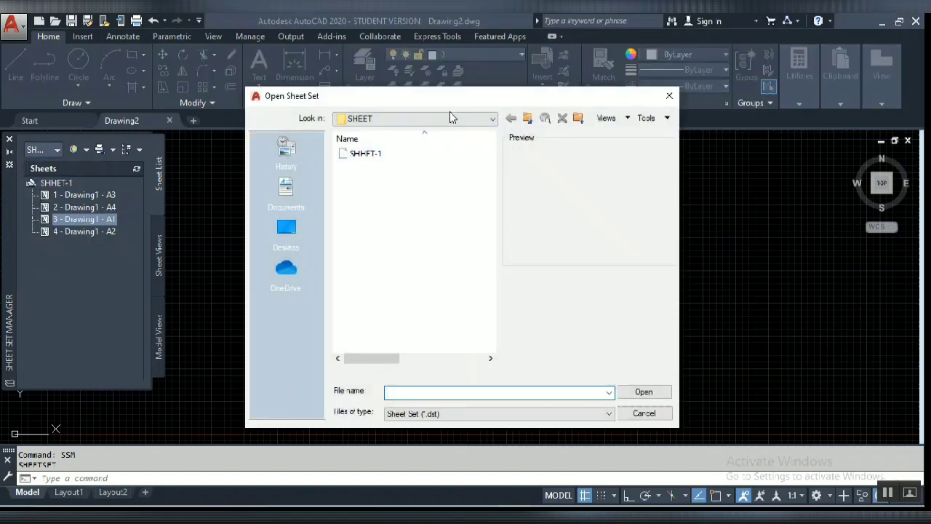
pyautogui.click(444, 119)
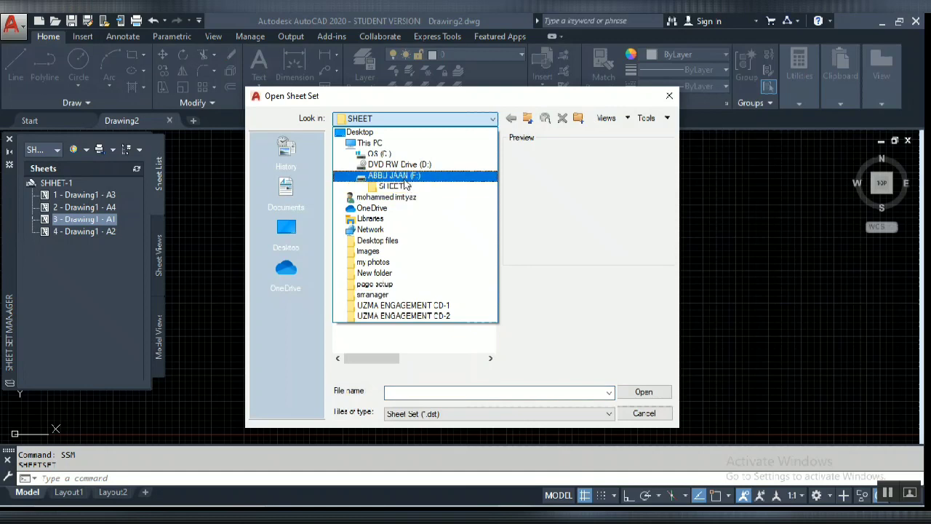
pyautogui.click(406, 175)
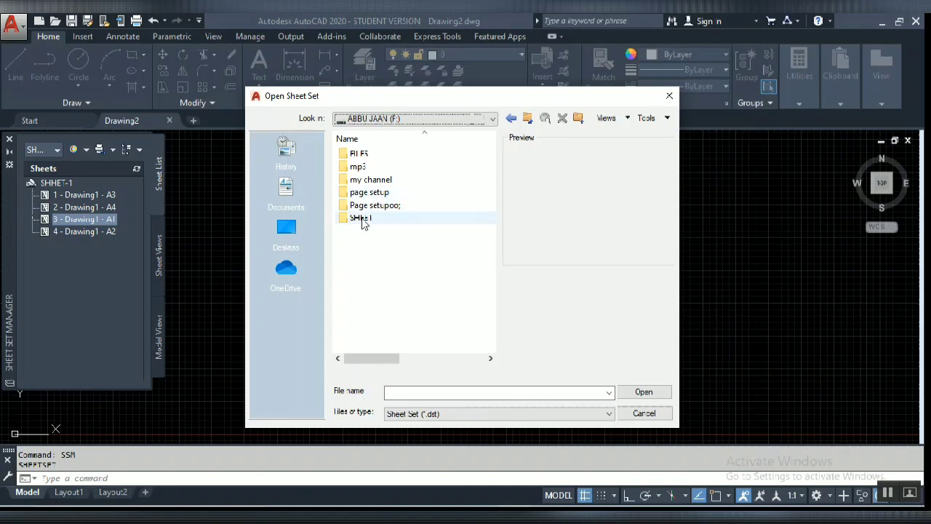
pyautogui.doubleClick(361, 218)
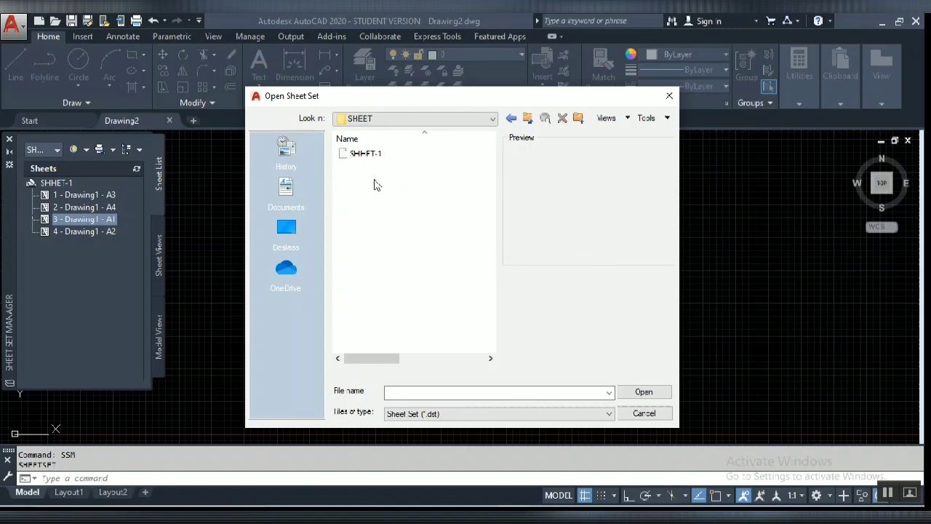
pyautogui.click(368, 156)
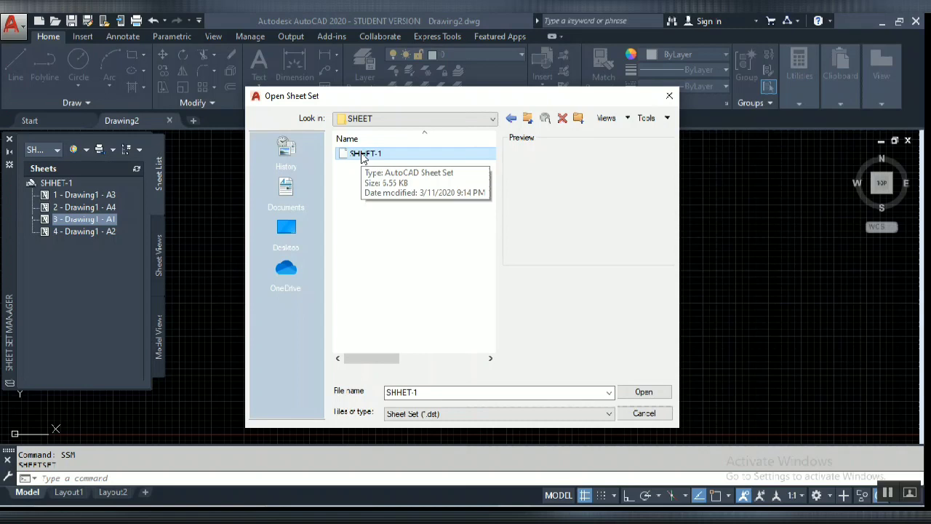
pyautogui.click(638, 391)
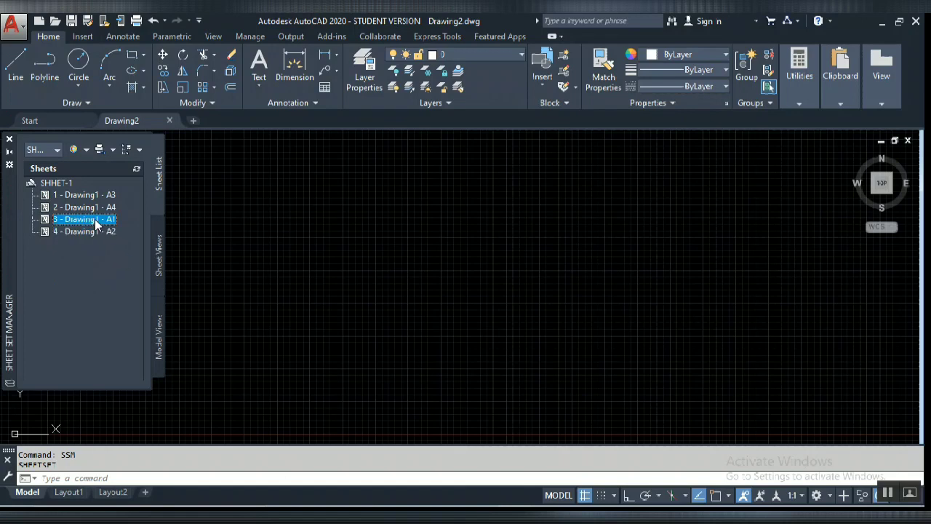
pyautogui.moveTo(84, 219)
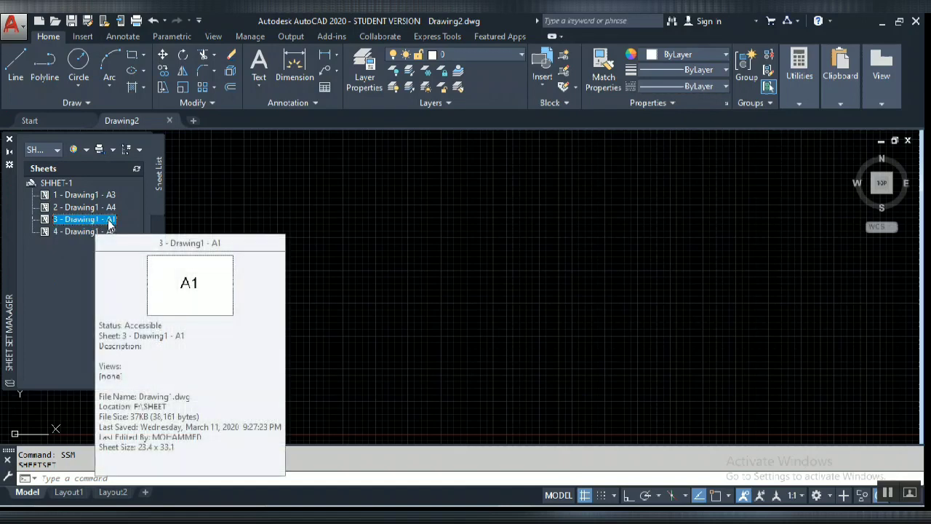
# Open sheet 3 - Drawing1 - A1 from the Sheet Set Manager
pyautogui.rightClick(109, 225)
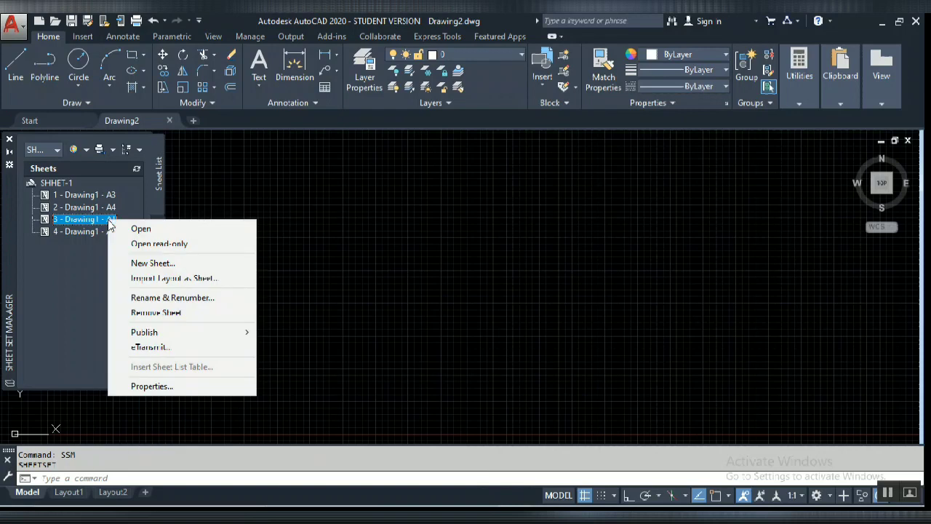
pyautogui.click(136, 230)
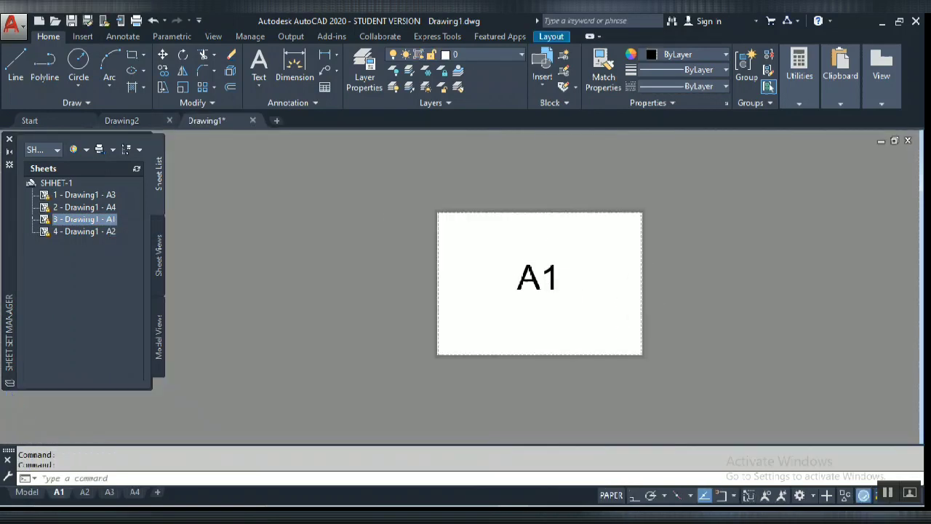
pyautogui.scroll(2, 635, 297)
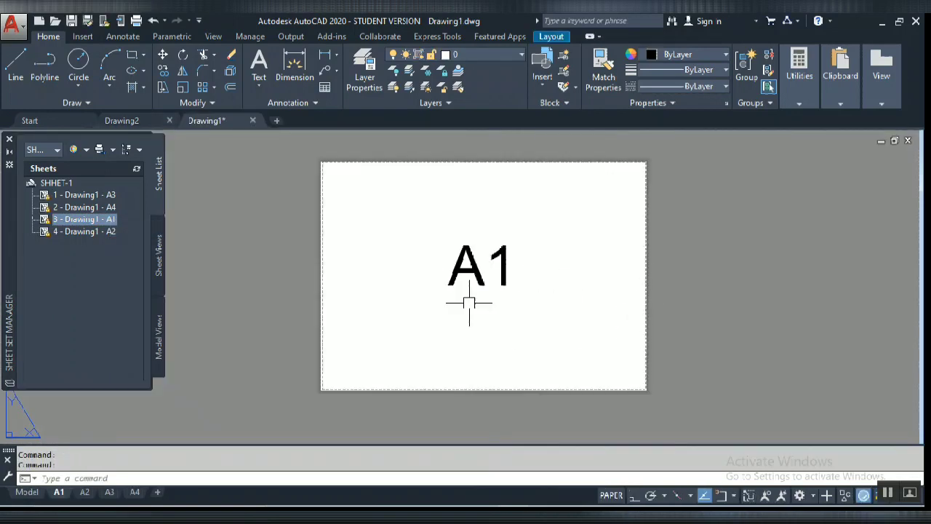
# Close the Sheet Set Manager, pan the A1 layout, and bring up the A1 Plot dialog
pyautogui.click(9, 136)
pyautogui.moveTo(613, 312)
pyautogui.mouseDown(button='middle')
pyautogui.moveTo(507, 281)
pyautogui.moveTo(551, 310)
pyautogui.mouseUp(button='middle')
pyautogui.click(172, 213)
pyautogui.click(149, 243)
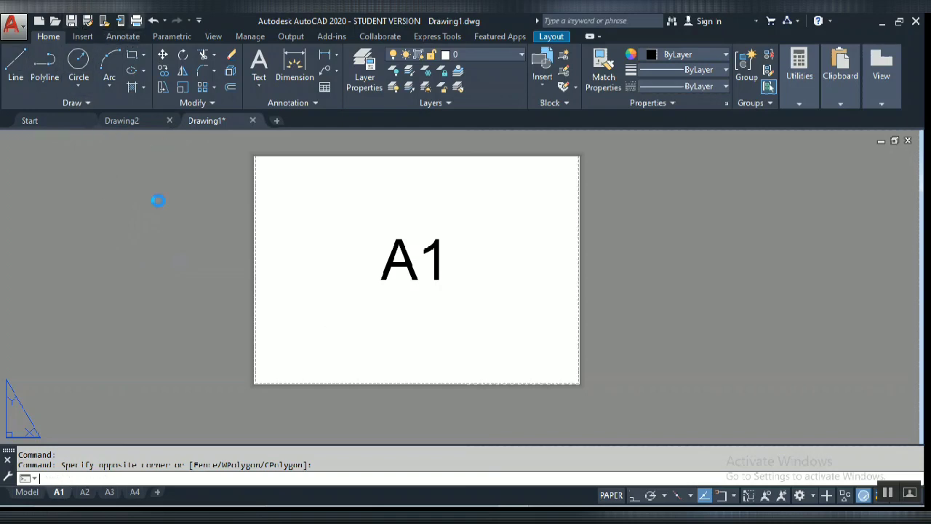
pyautogui.click(562, 304)
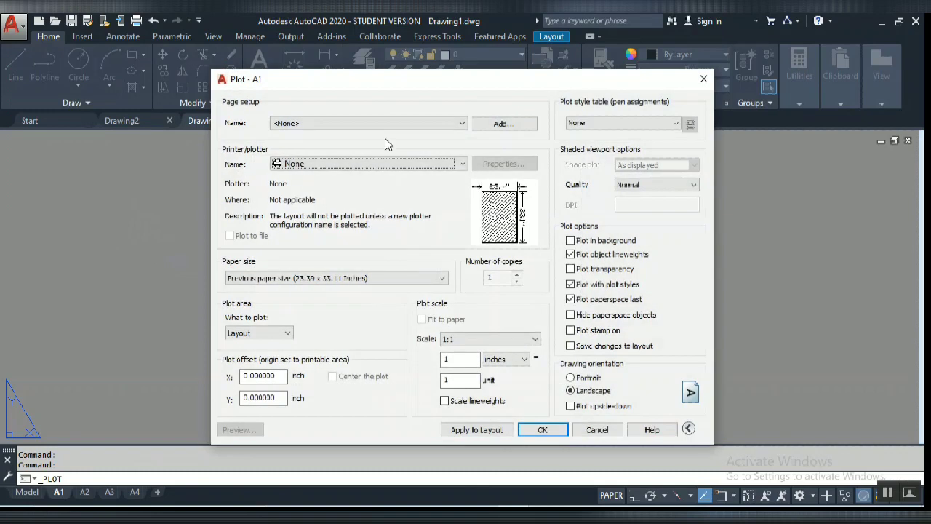
# Select HP Designjet T520 24in as the plotter and open its driver custom properties
pyautogui.click(354, 165)
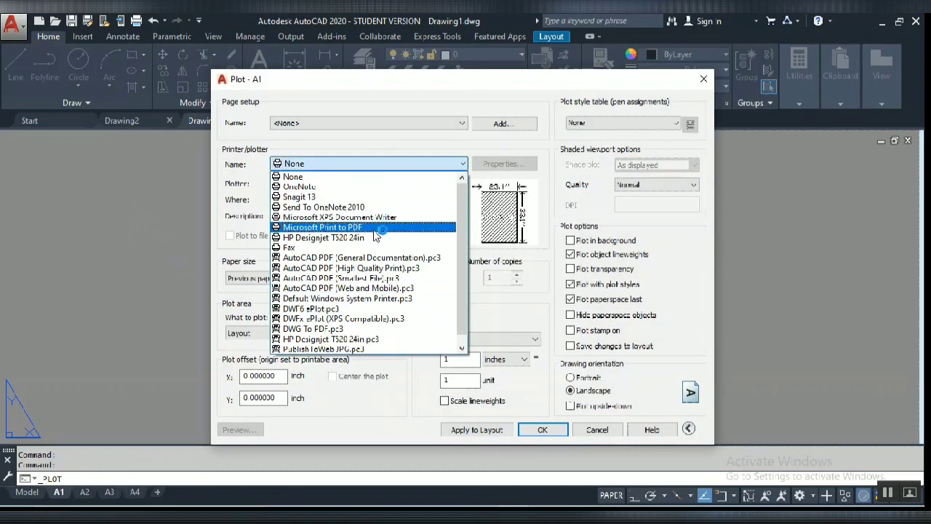
pyautogui.click(430, 237)
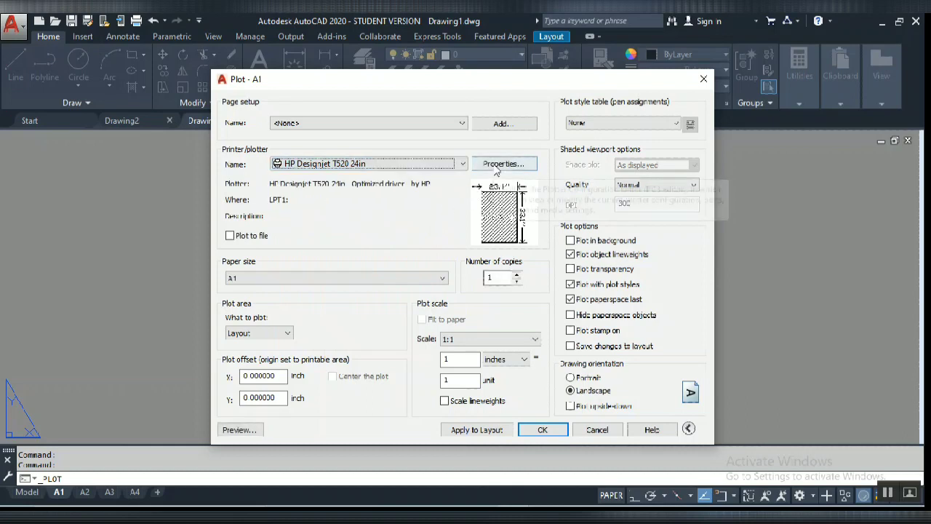
pyautogui.click(504, 169)
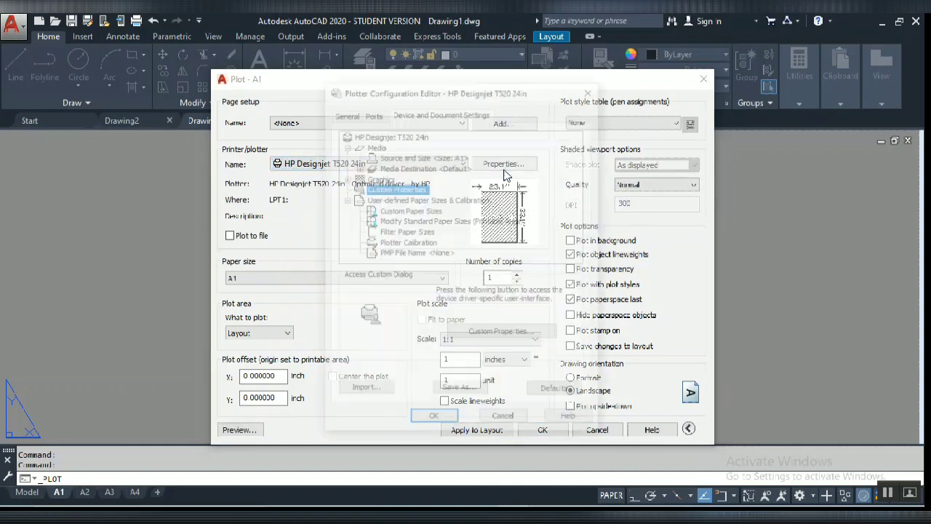
pyautogui.click(514, 334)
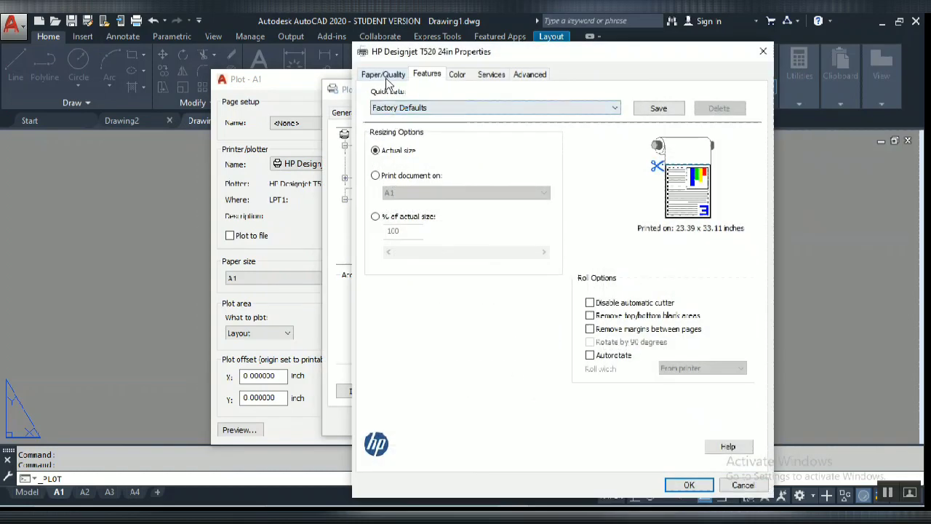
# Set the HP driver's document size to A2
pyautogui.click(384, 74)
pyautogui.click(403, 168)
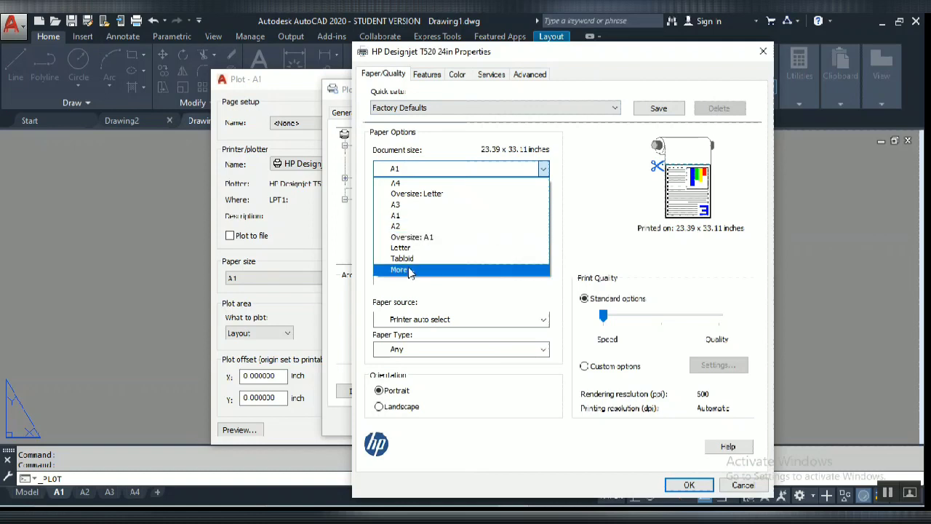
pyautogui.click(399, 270)
pyautogui.scroll(-3, 428, 280)
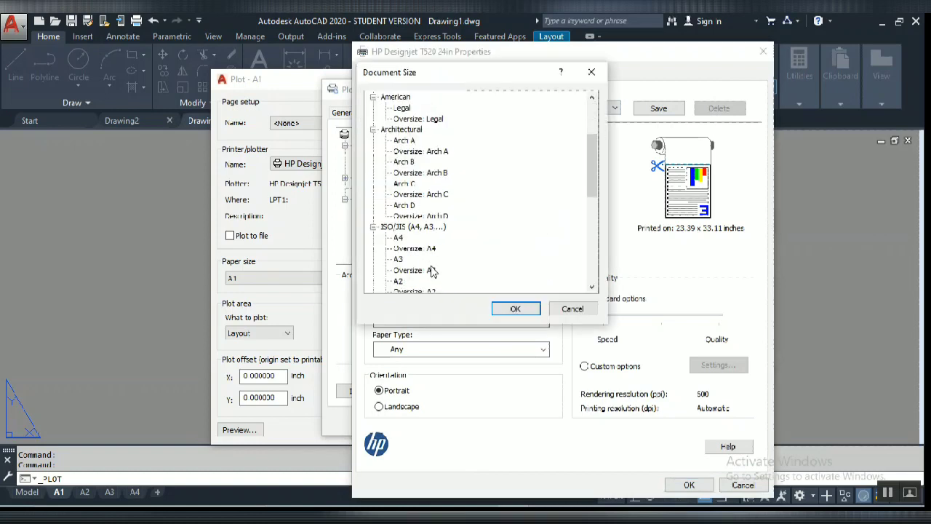
pyautogui.scroll(-1, 428, 282)
pyautogui.scroll(-3, 414, 284)
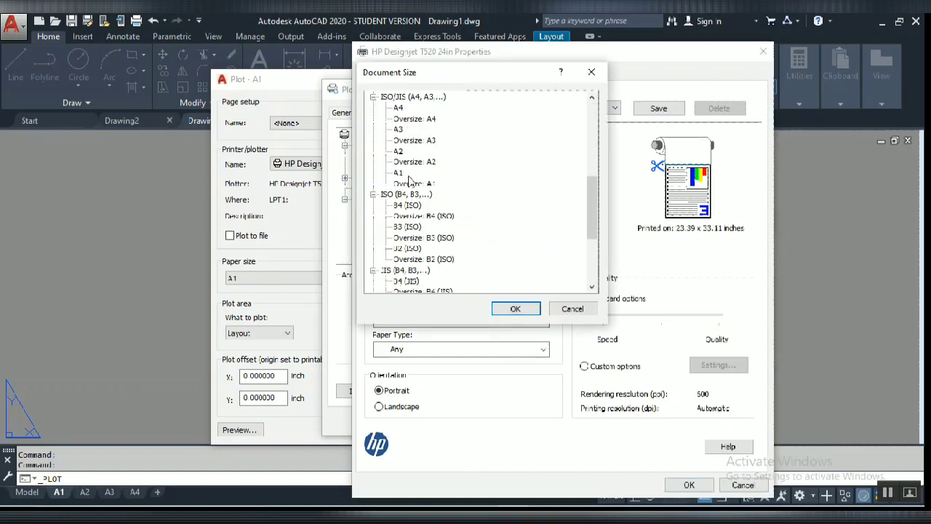
pyautogui.scroll(-1, 420, 277)
pyautogui.scroll(-1, 422, 288)
pyautogui.scroll(1, 423, 288)
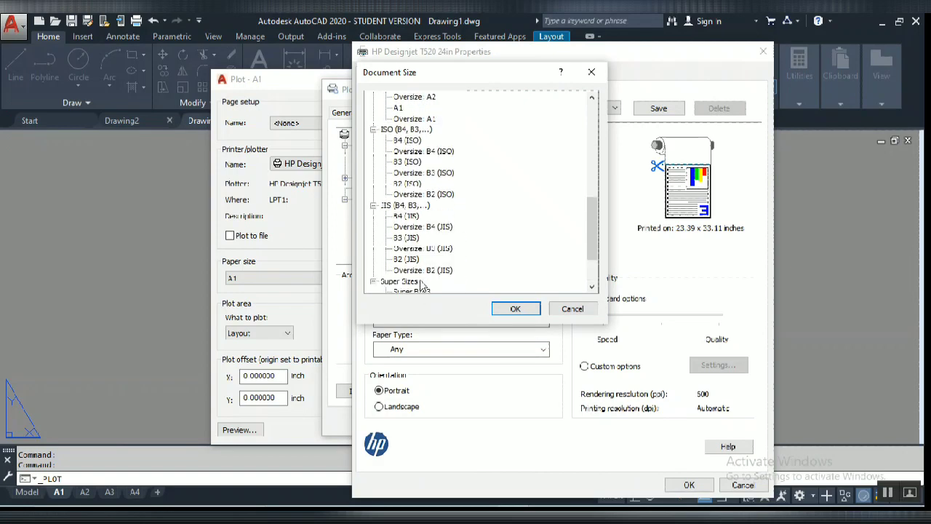
pyautogui.scroll(1, 424, 280)
pyautogui.scroll(1, 424, 277)
pyautogui.scroll(1, 424, 277)
pyautogui.scroll(1, 424, 277)
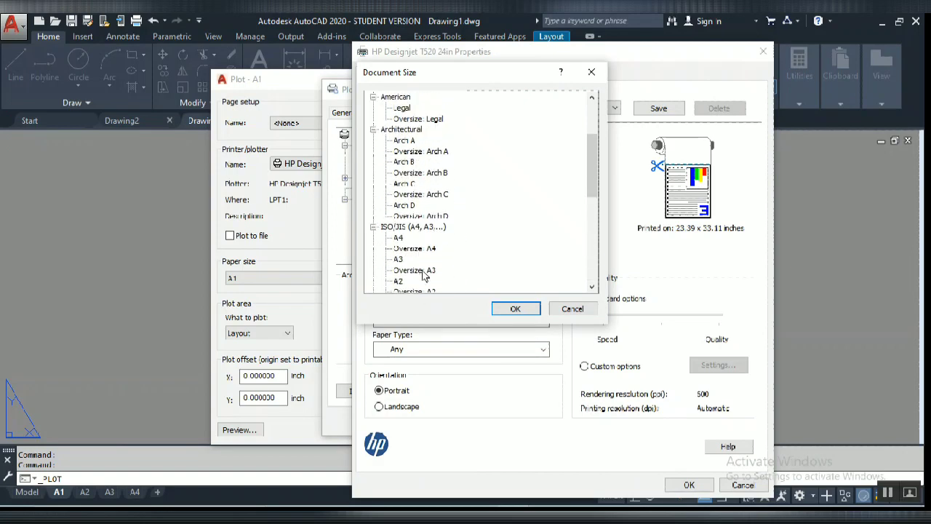
pyautogui.scroll(2, 424, 276)
pyautogui.scroll(1, 424, 275)
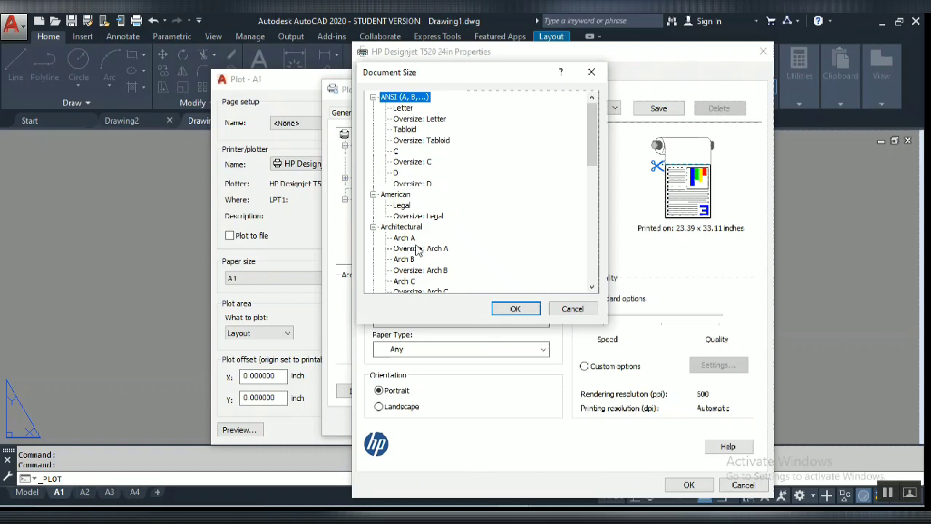
pyautogui.scroll(-1, 422, 270)
pyautogui.scroll(-1, 422, 271)
pyautogui.scroll(-1, 420, 274)
pyautogui.scroll(-1, 422, 276)
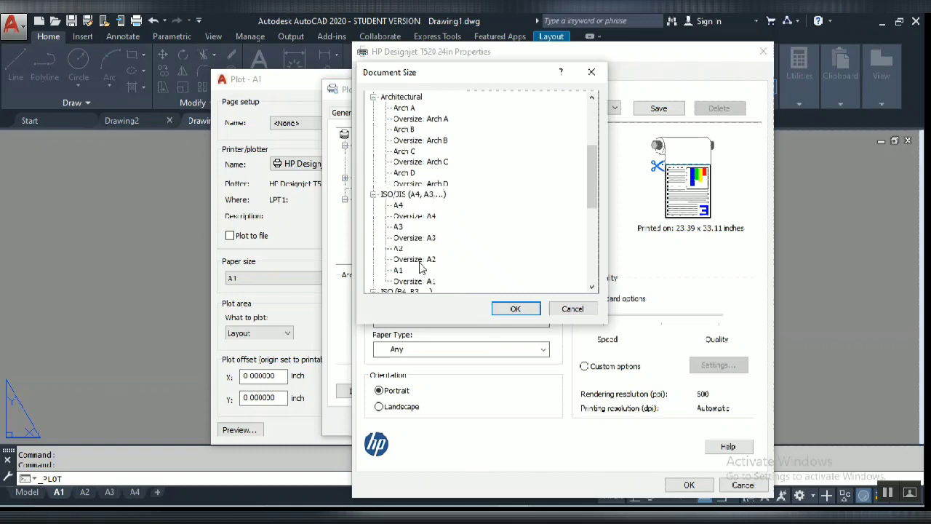
pyautogui.scroll(-3, 425, 284)
pyautogui.scroll(-3, 444, 255)
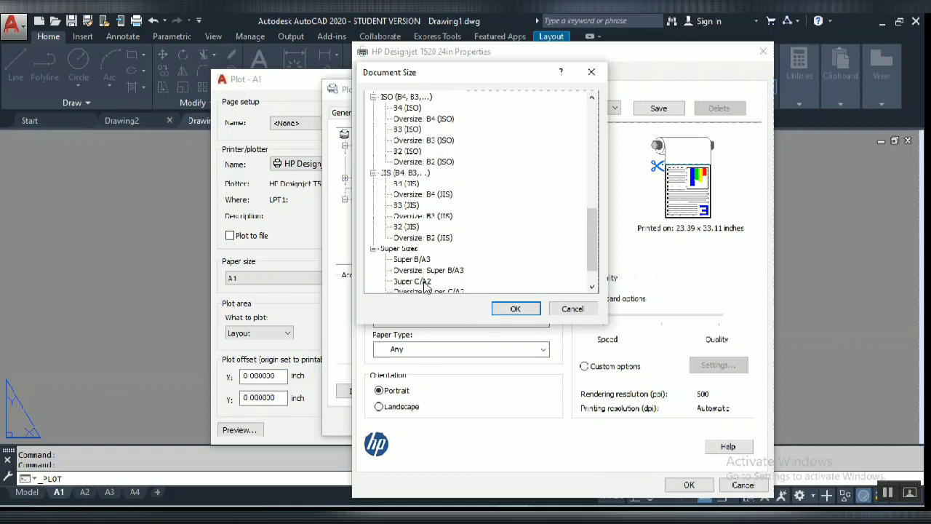
pyautogui.scroll(-1, 429, 280)
pyautogui.scroll(2, 449, 283)
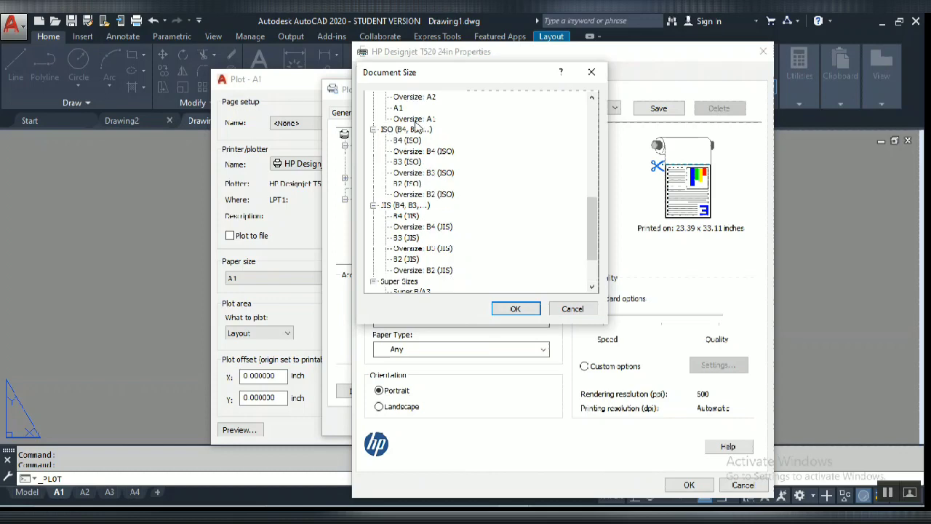
pyautogui.scroll(2, 425, 146)
pyautogui.scroll(1, 418, 186)
pyautogui.scroll(2, 415, 203)
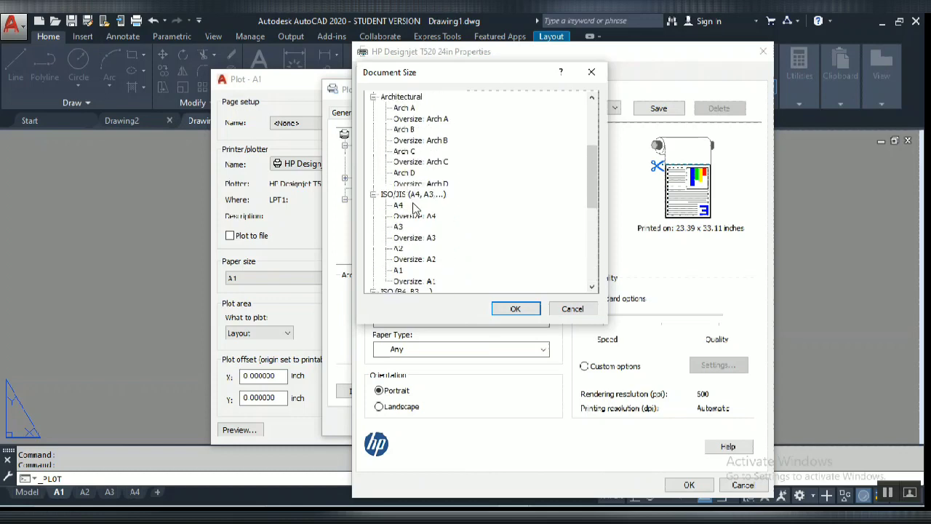
pyautogui.scroll(2, 414, 207)
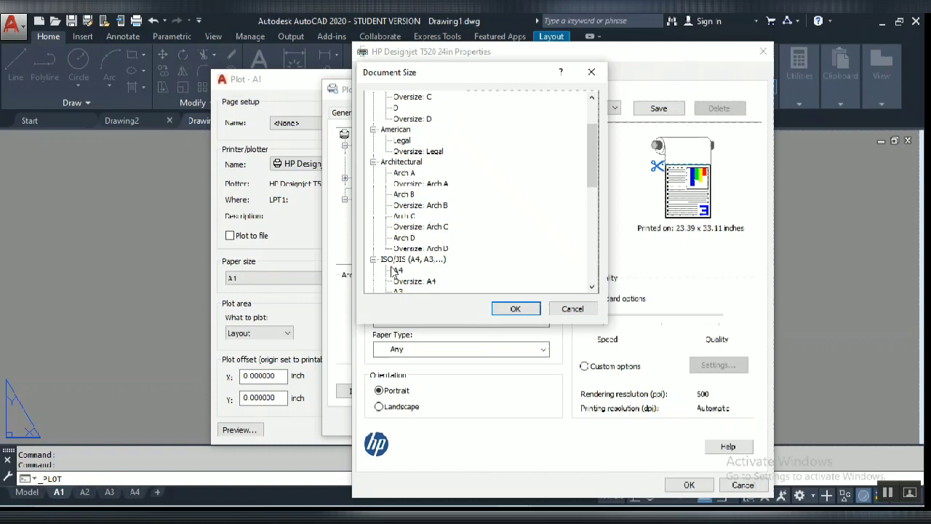
pyautogui.scroll(2, 400, 280)
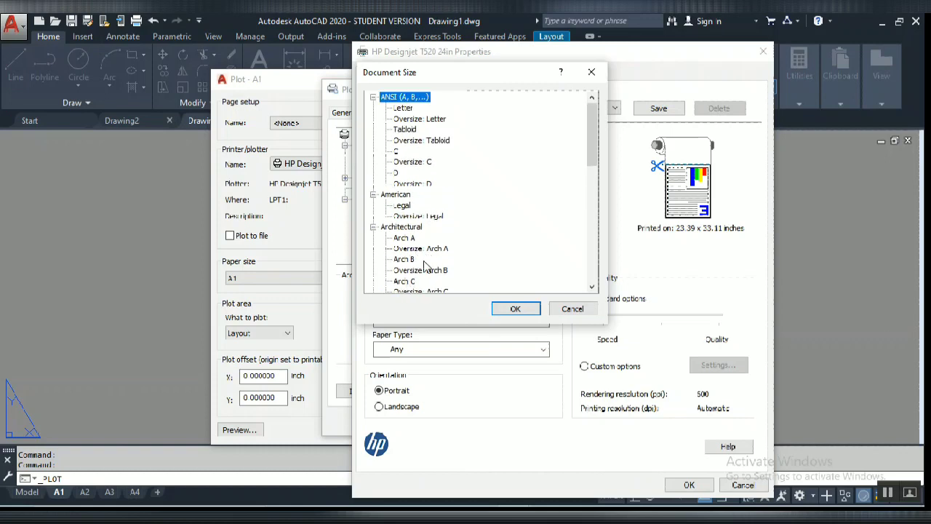
pyautogui.scroll(-3, 440, 276)
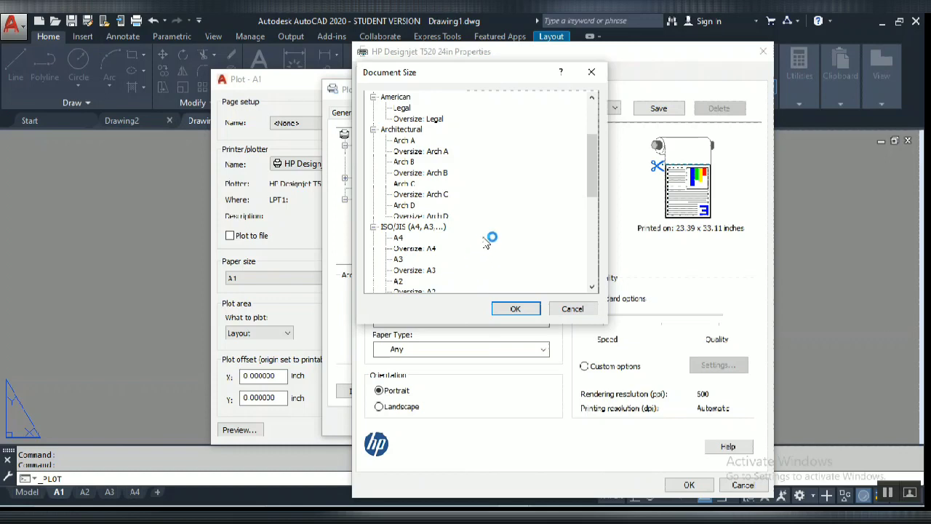
pyautogui.scroll(-1, 393, 261)
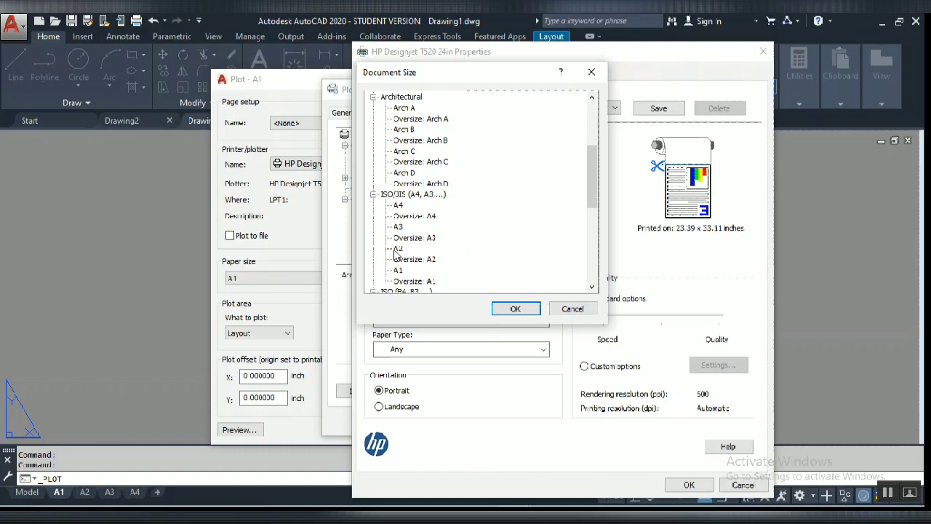
pyautogui.click(397, 250)
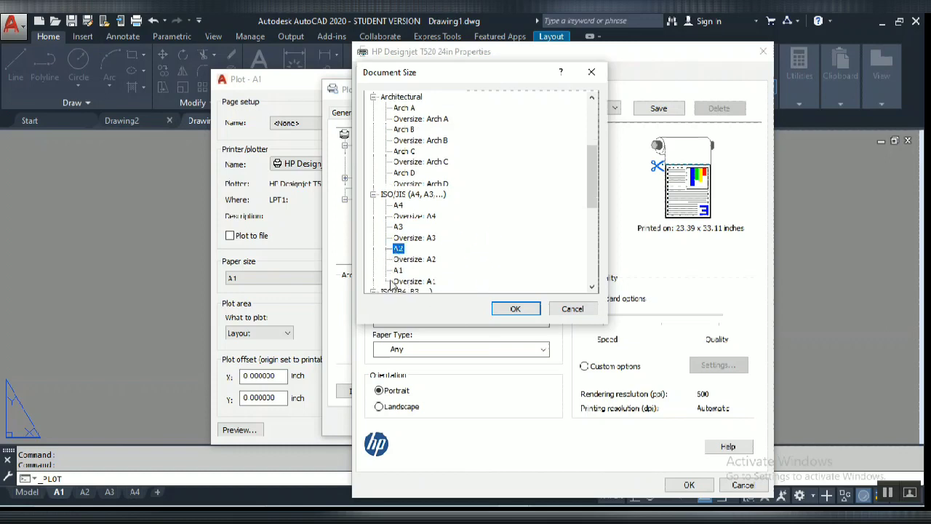
pyautogui.click(516, 310)
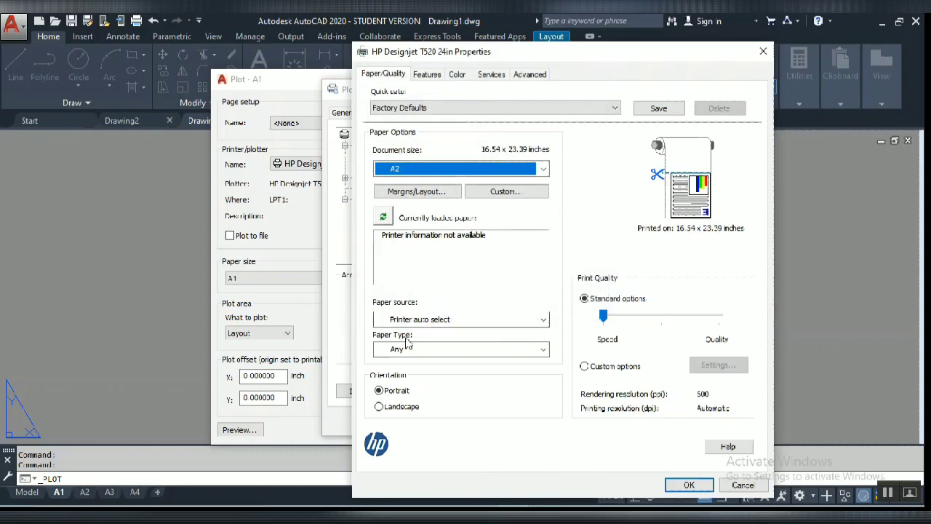
# Set Landscape orientation, print the document on A2, and accept the plotter configuration changes
pyautogui.click(379, 406)
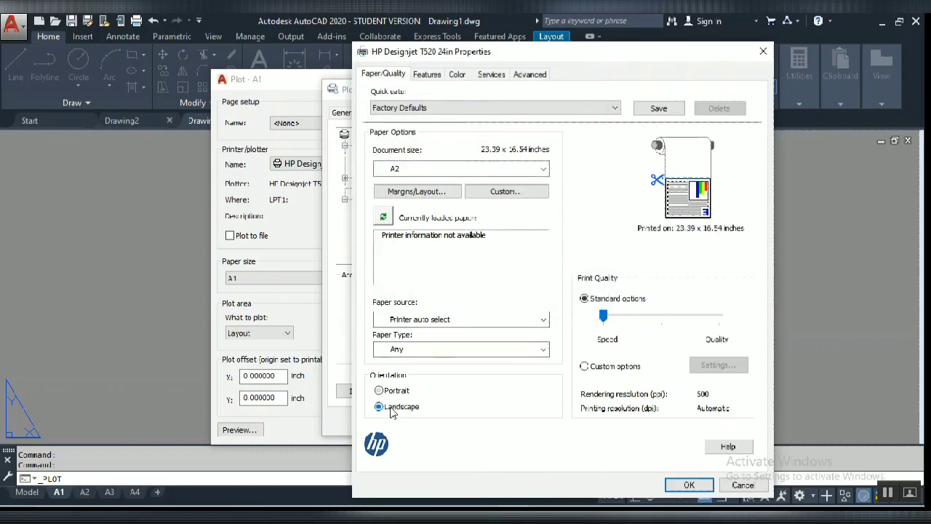
pyautogui.click(429, 74)
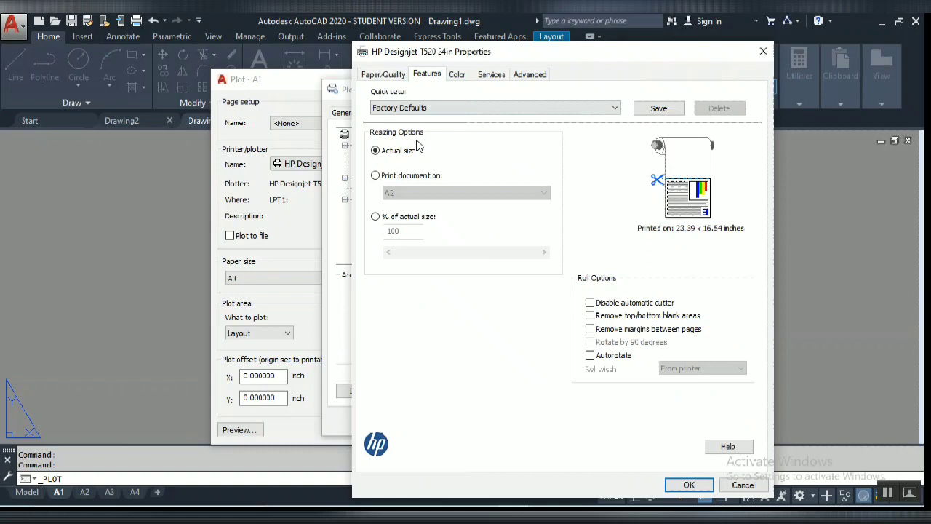
pyautogui.click(376, 175)
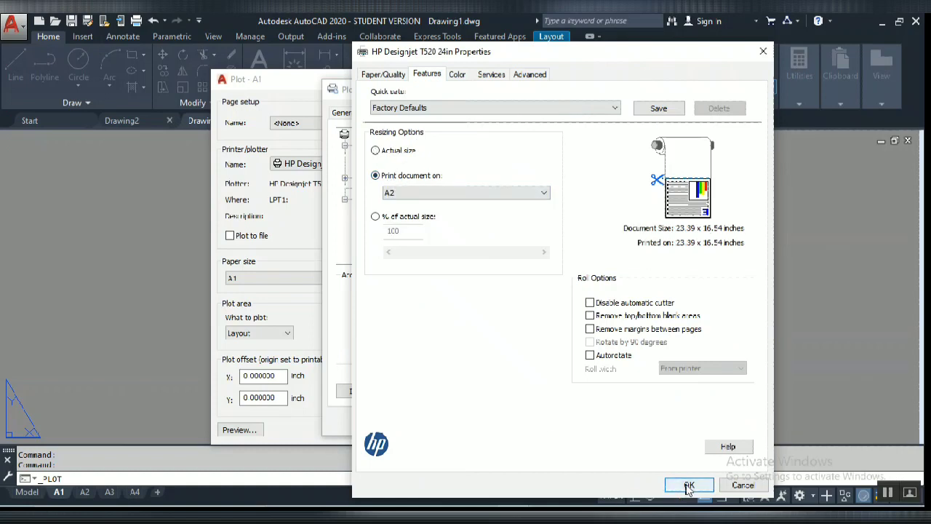
pyautogui.click(687, 485)
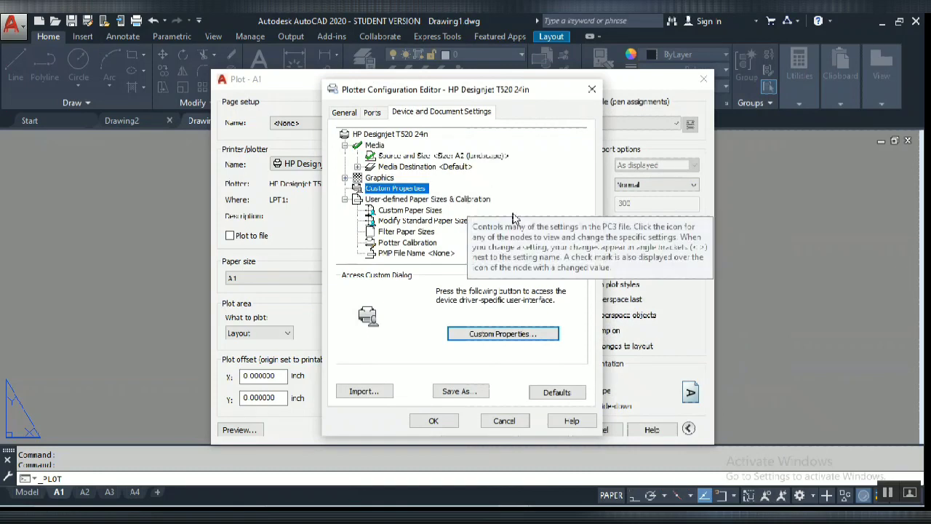
pyautogui.click(432, 422)
# Save the printer configuration to file and pick a window plot area on the layout
pyautogui.click(361, 260)
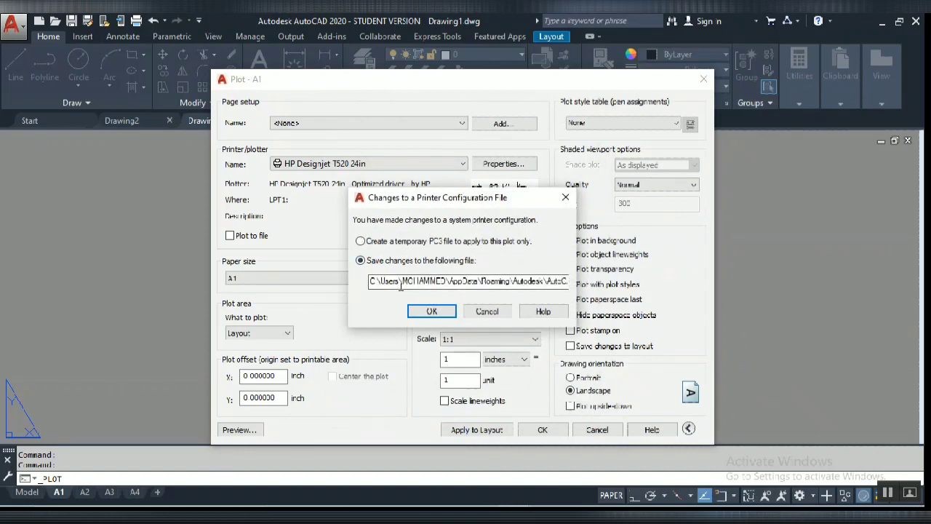
pyautogui.click(432, 310)
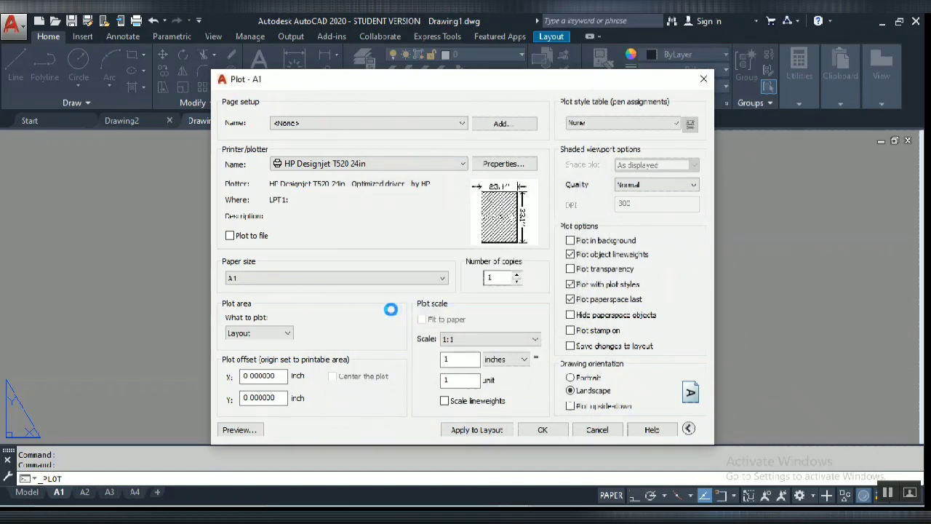
pyautogui.click(254, 334)
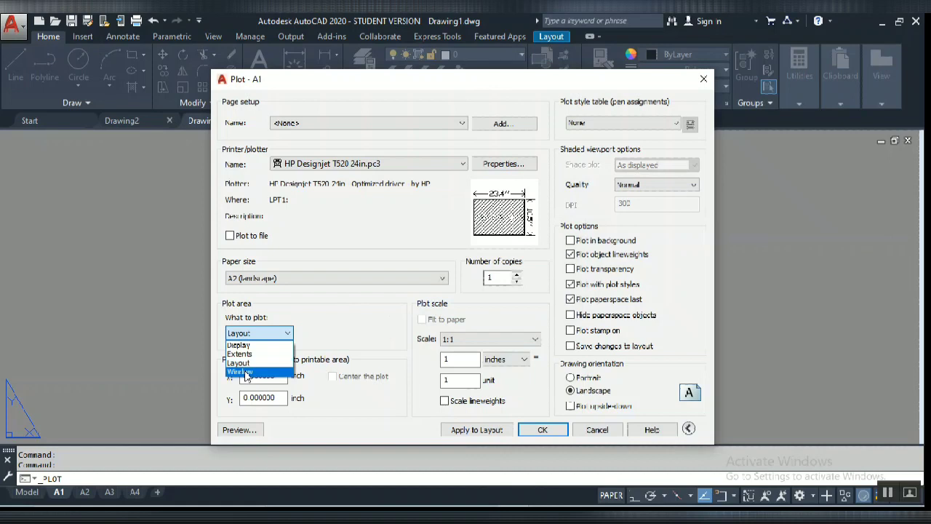
pyautogui.click(246, 372)
pyautogui.scroll(2, 270, 156)
pyautogui.scroll(2, 280, 188)
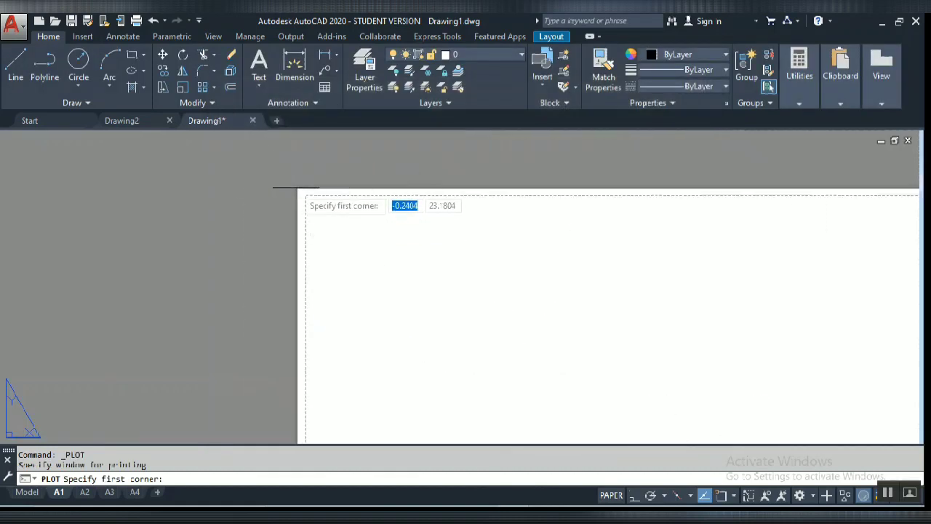
pyautogui.click(296, 188)
pyautogui.scroll(-3, 436, 325)
pyautogui.scroll(3, 509, 342)
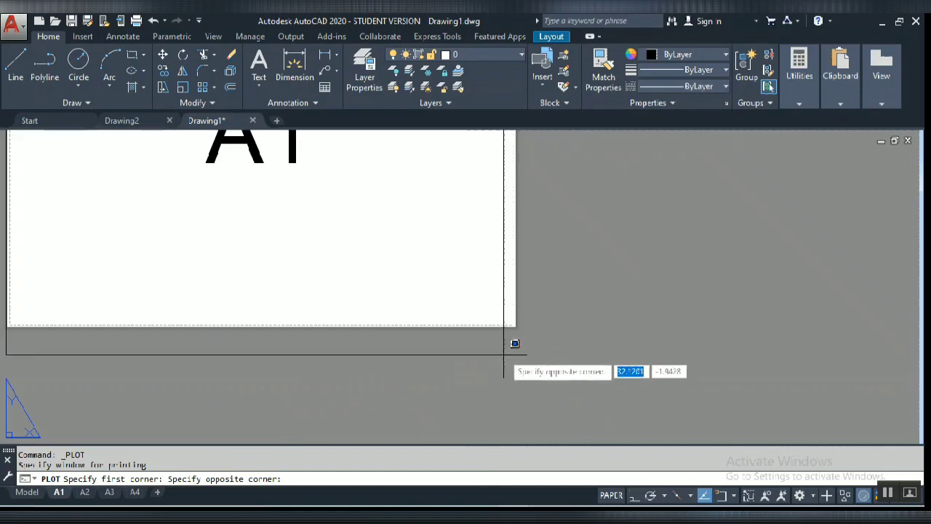
pyautogui.click(515, 309)
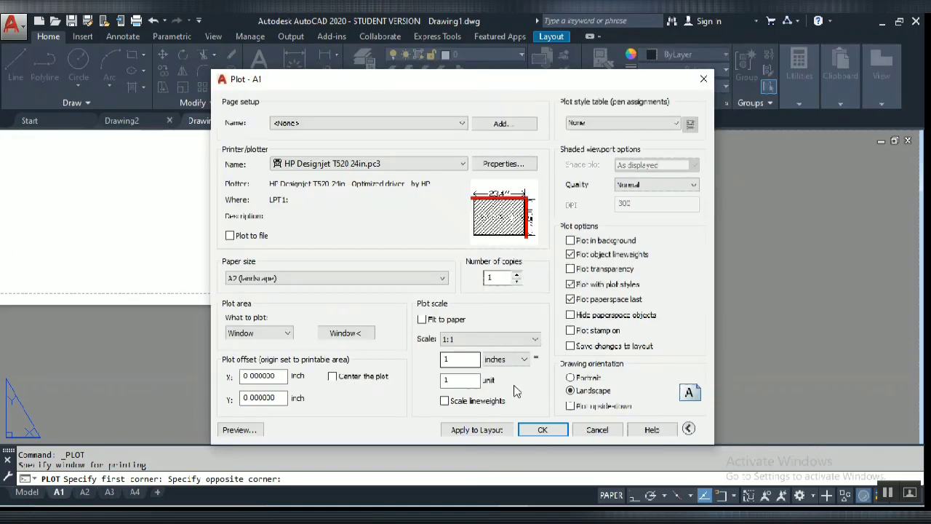
# Center the plot, fit it to paper, and apply the A2 landscape settings to the layout
pyautogui.click(333, 376)
pyautogui.click(422, 319)
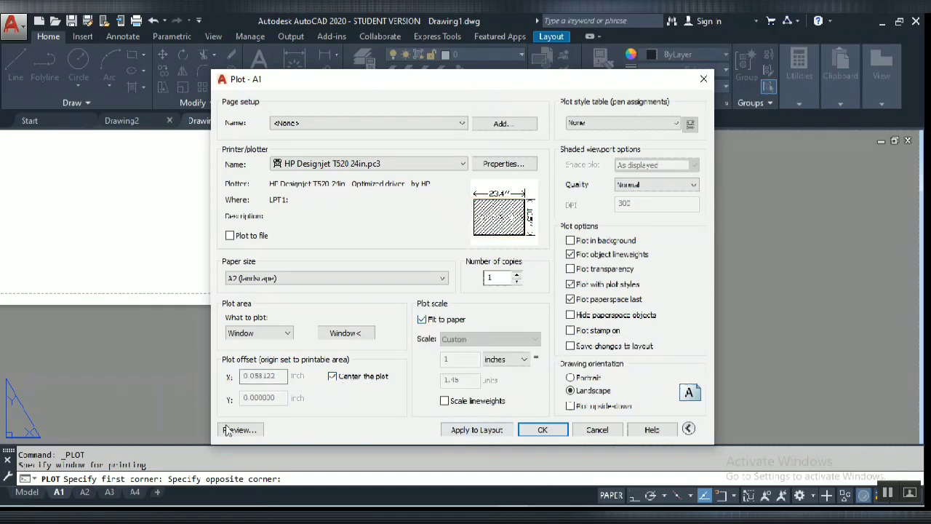
pyautogui.click(486, 430)
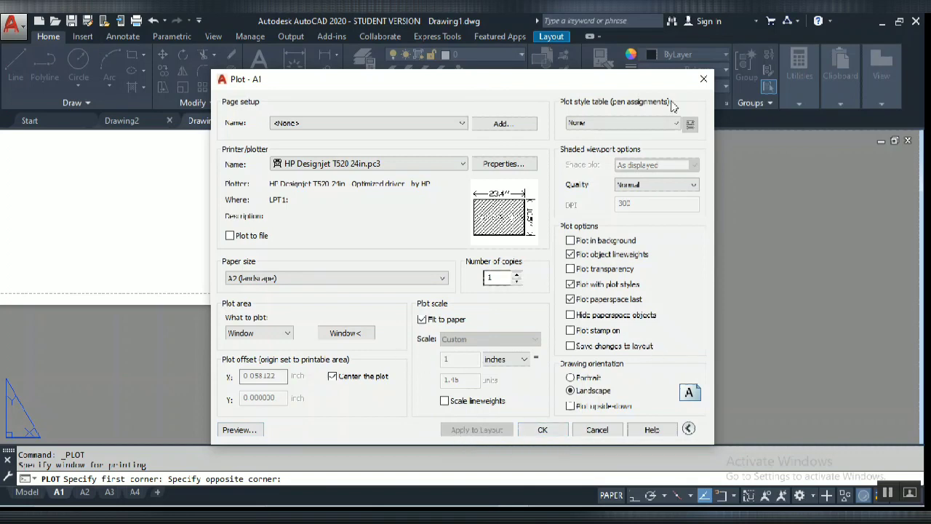
pyautogui.click(703, 78)
# Add a 33.8998 linear dimension from the sheet's top-left to top-right corner
pyautogui.scroll(-2, 623, 265)
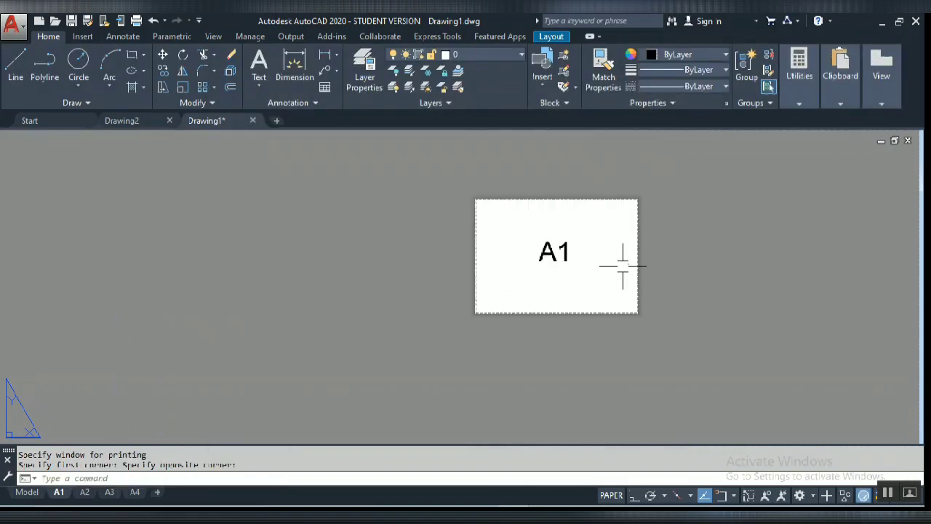
pyautogui.scroll(2, 613, 240)
pyautogui.scroll(2, 588, 235)
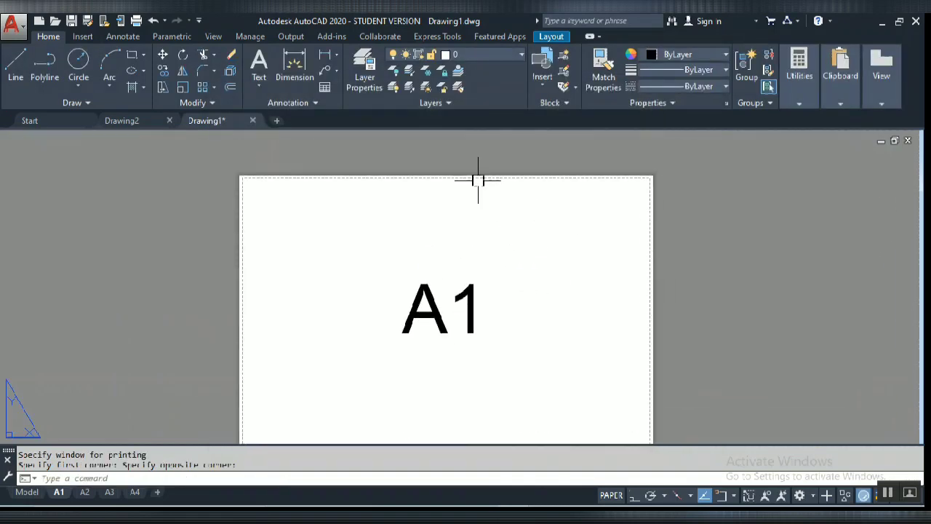
pyautogui.scroll(2, 478, 179)
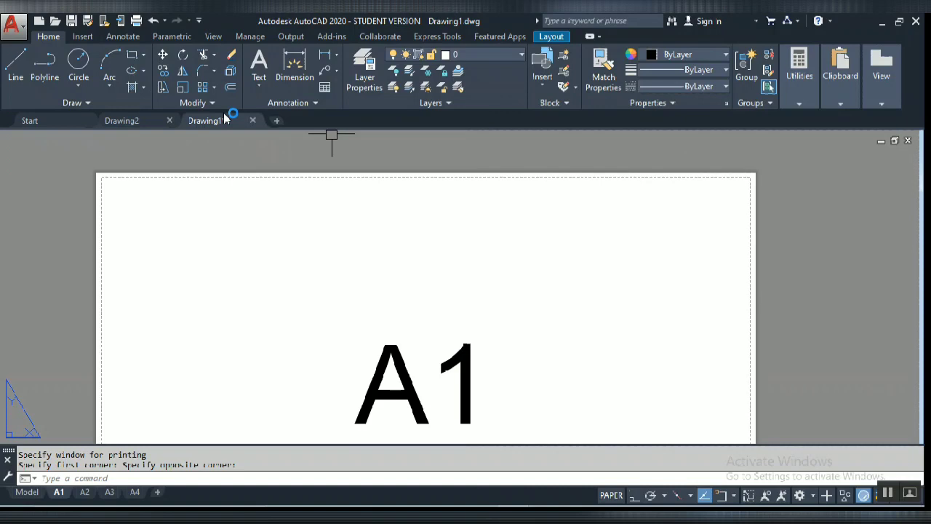
pyautogui.click(325, 55)
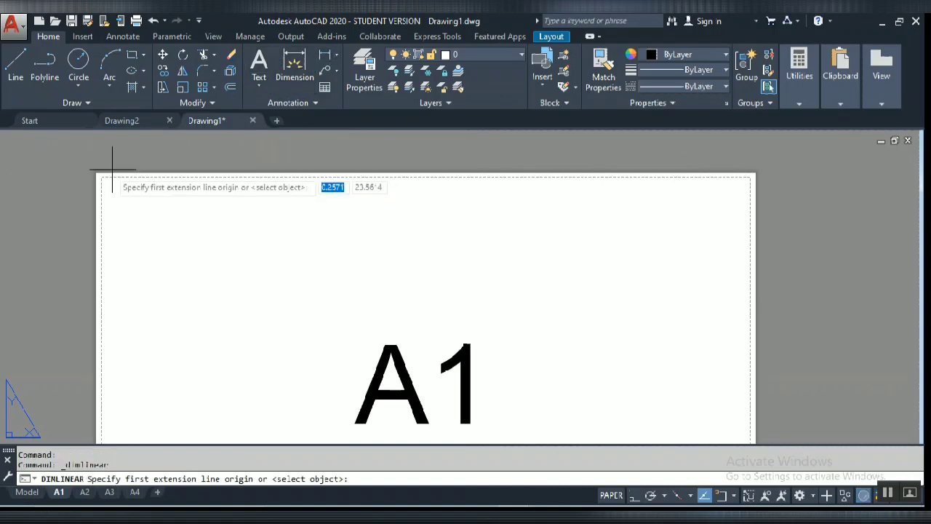
pyautogui.scroll(5, 93, 176)
pyautogui.click(118, 167)
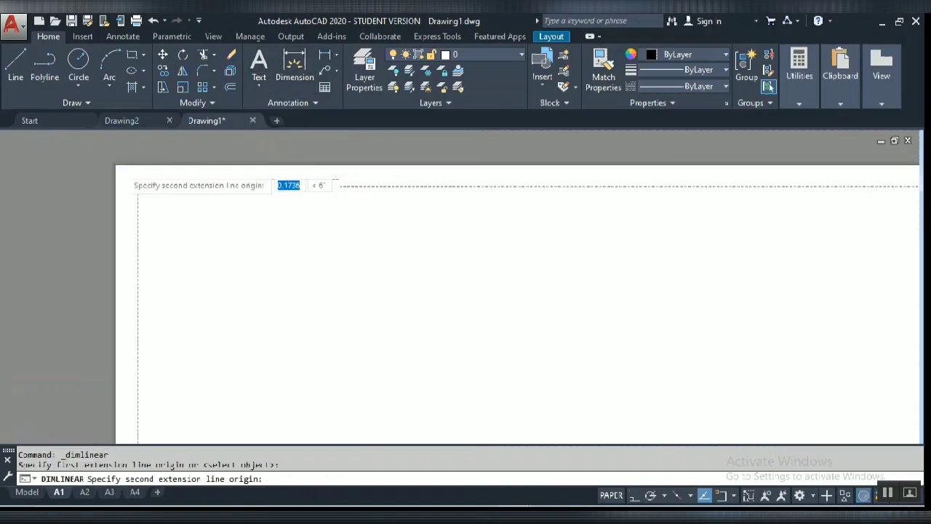
pyautogui.scroll(-3, 691, 201)
pyautogui.scroll(3, 709, 145)
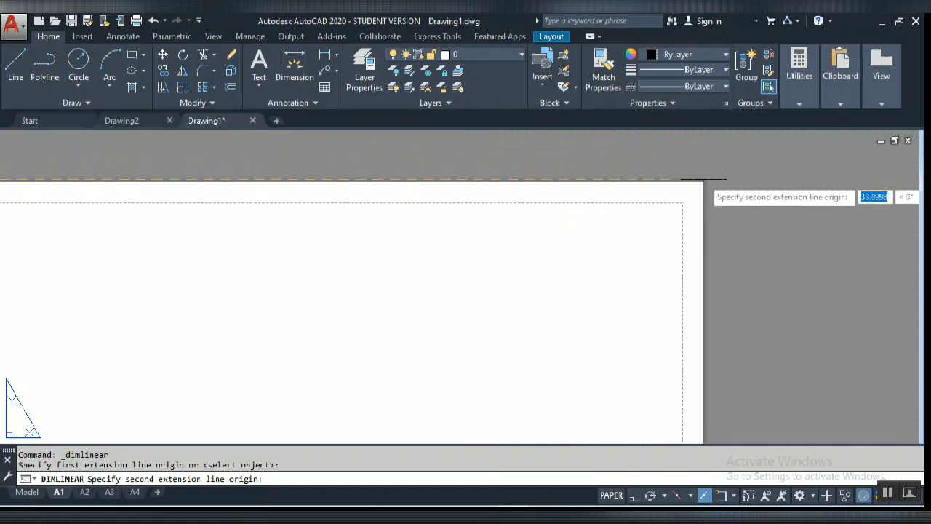
pyautogui.click(697, 179)
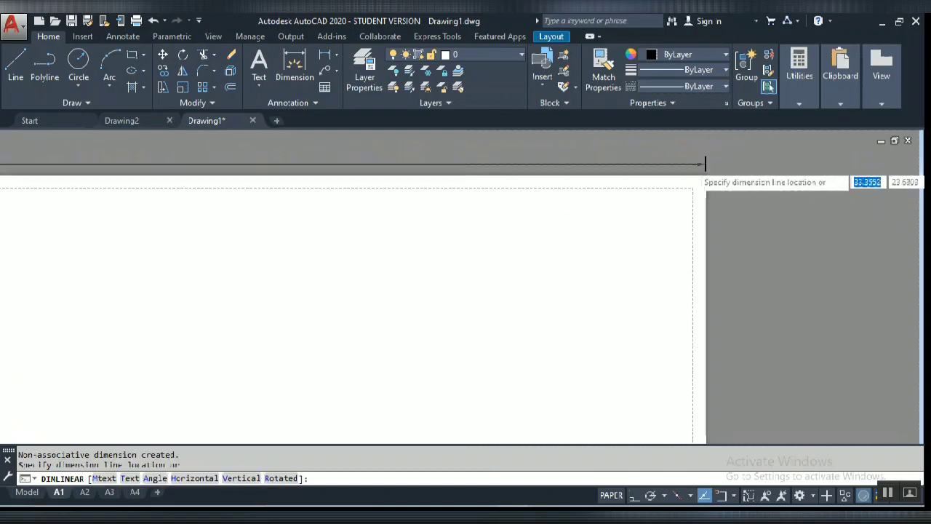
pyautogui.scroll(5, 276, 179)
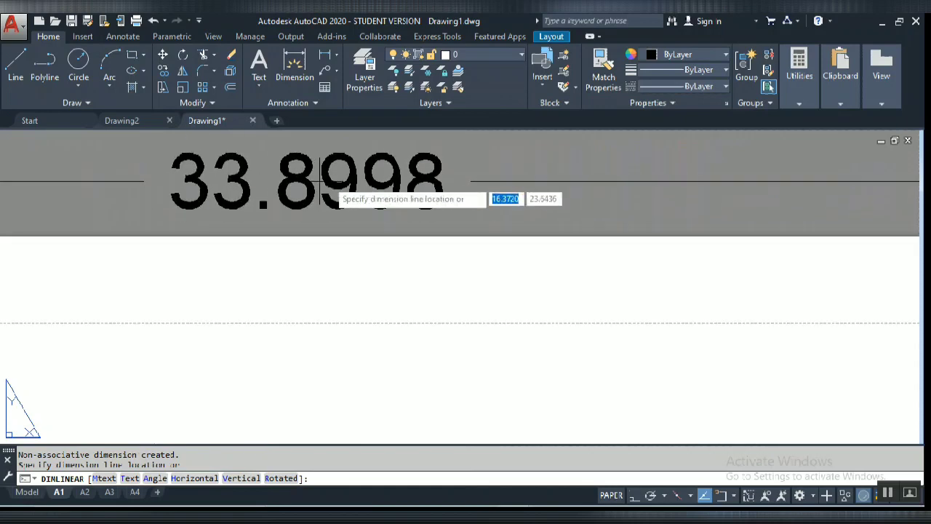
pyautogui.click(357, 183)
pyautogui.scroll(-5, 371, 205)
pyautogui.scroll(-1, 370, 200)
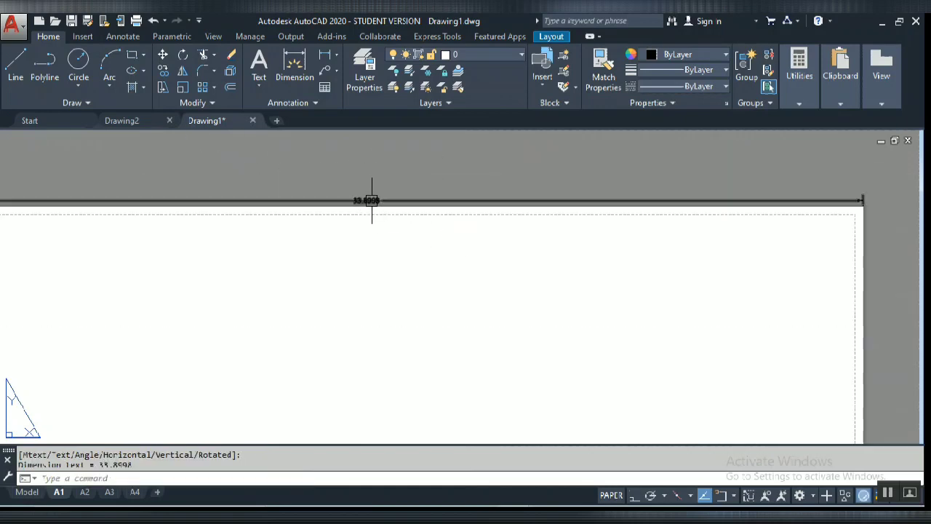
pyautogui.scroll(-3, 414, 218)
pyautogui.scroll(2, 429, 255)
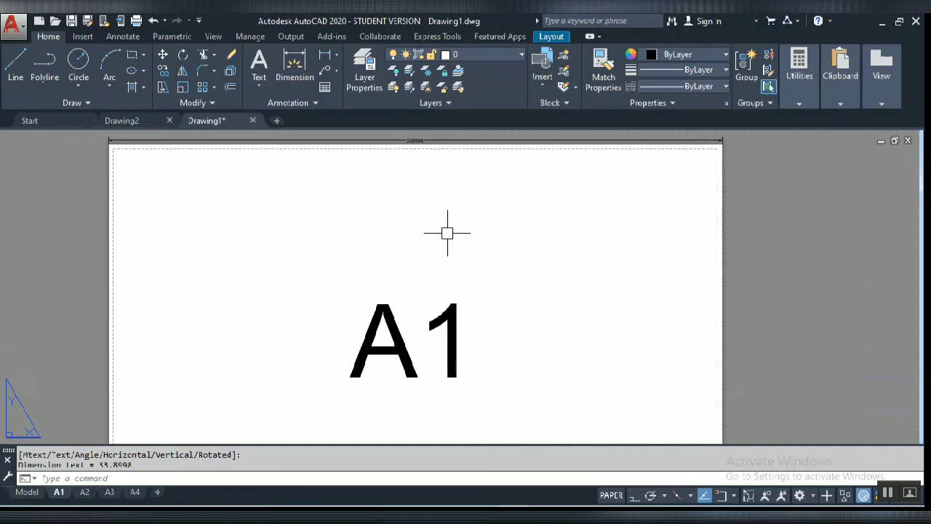
pyautogui.scroll(-2, 444, 233)
pyautogui.scroll(2, 422, 175)
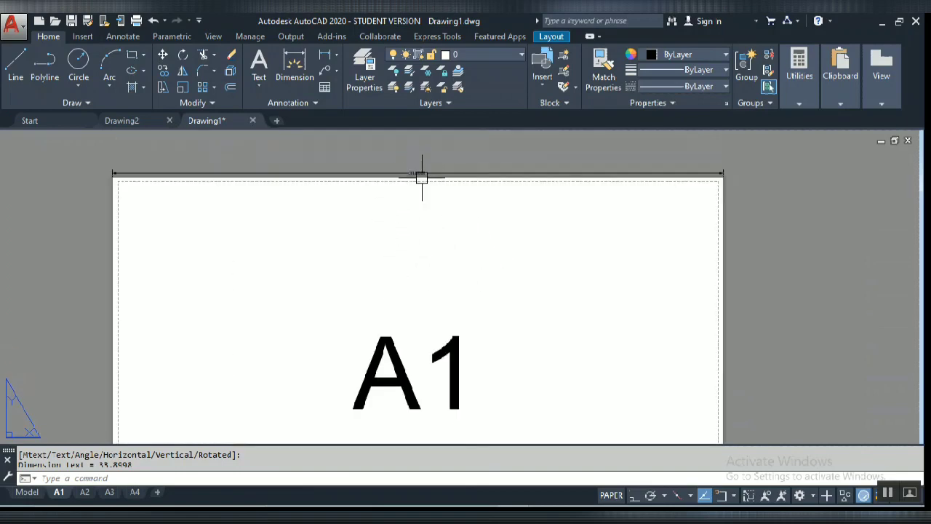
pyautogui.scroll(2, 422, 177)
pyautogui.scroll(-4, 447, 266)
pyautogui.scroll(2, 451, 286)
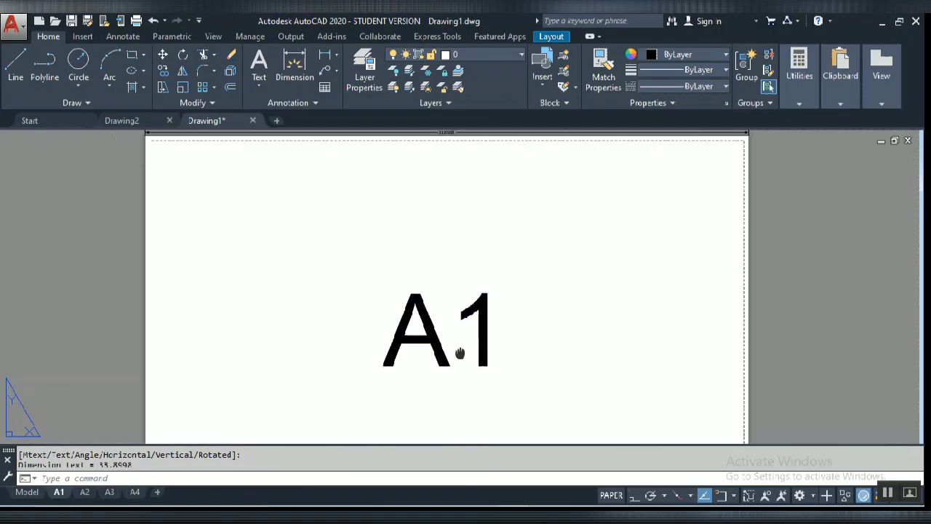
pyautogui.moveTo(459, 354); pyautogui.dragTo(494, 289, button='middle')
pyautogui.scroll(-2, 487, 272)
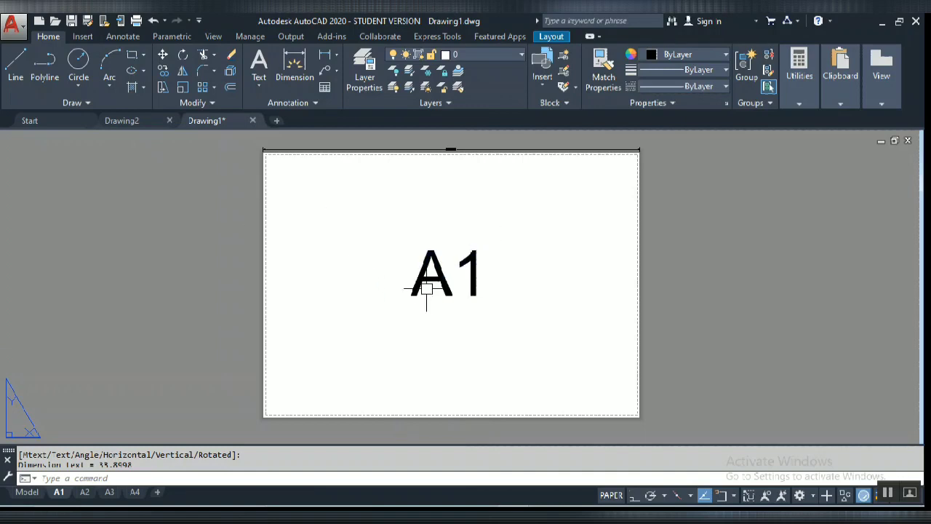
pyautogui.scroll(-1, 395, 287)
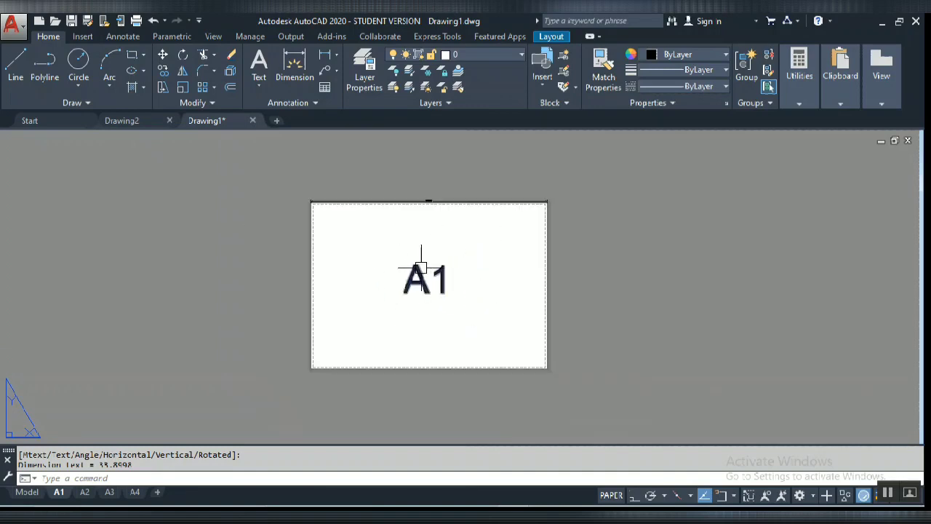
pyautogui.scroll(2, 420, 267)
pyautogui.click(99, 228)
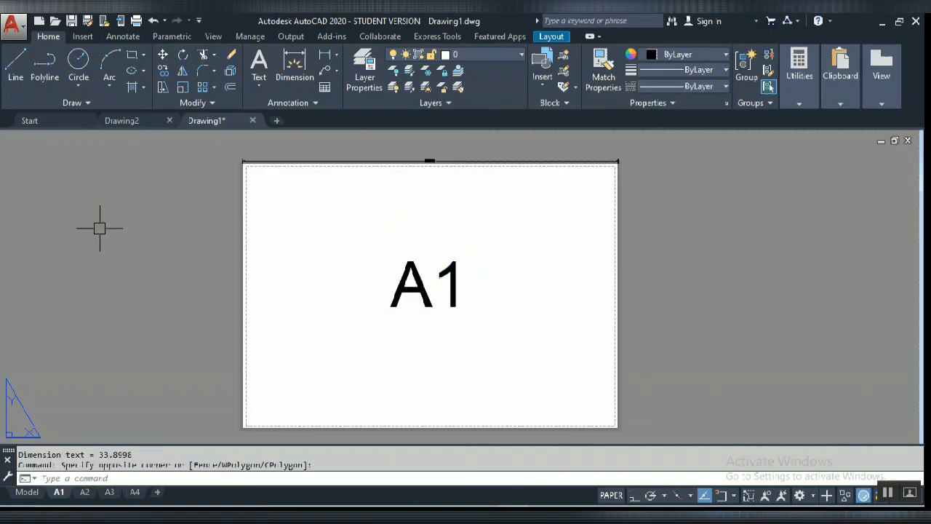
# Reopen the Sheet Set Manager with the SSM (SHEETSET) command
pyautogui.click(135, 245)
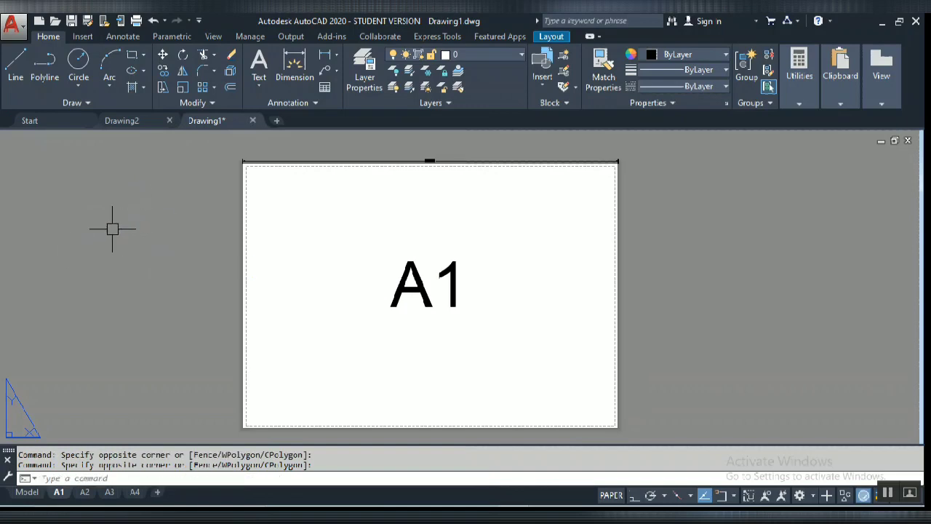
pyautogui.write('ssM')
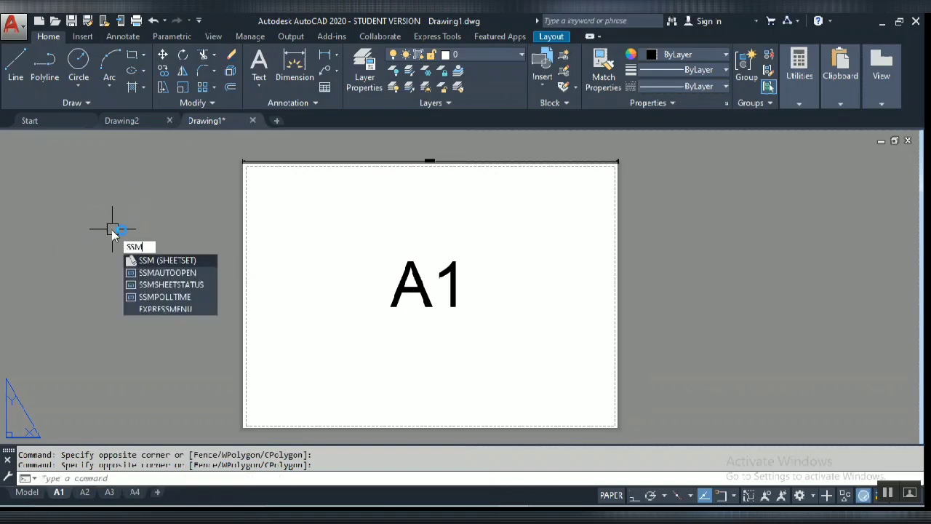
pyautogui.click(166, 260)
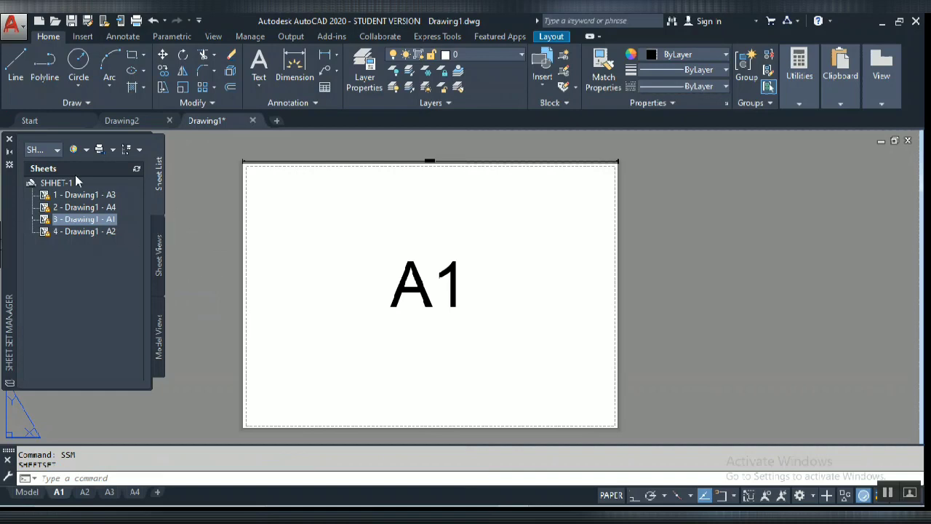
# Show the Publish options for the A1 sheet, then dismiss them without publishing
pyautogui.rightClick(86, 221)
pyautogui.moveTo(145, 332)
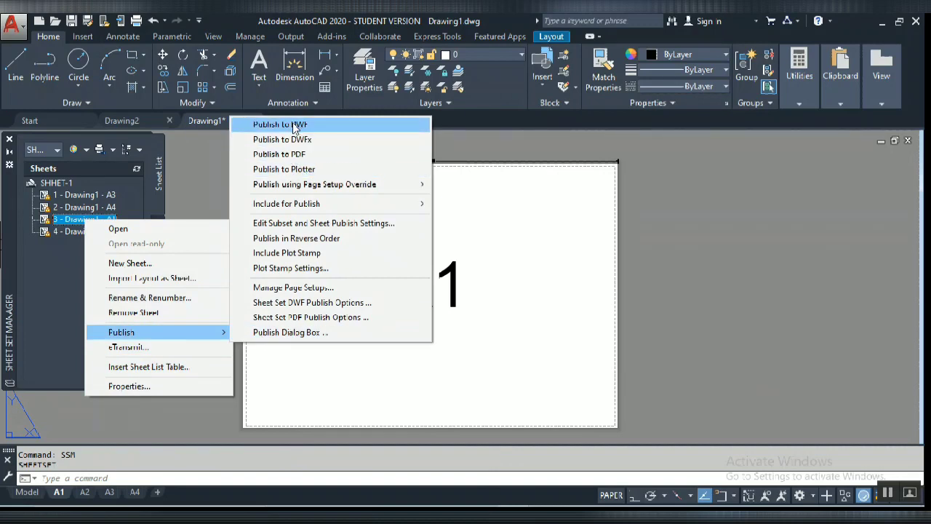
pyautogui.click(293, 170)
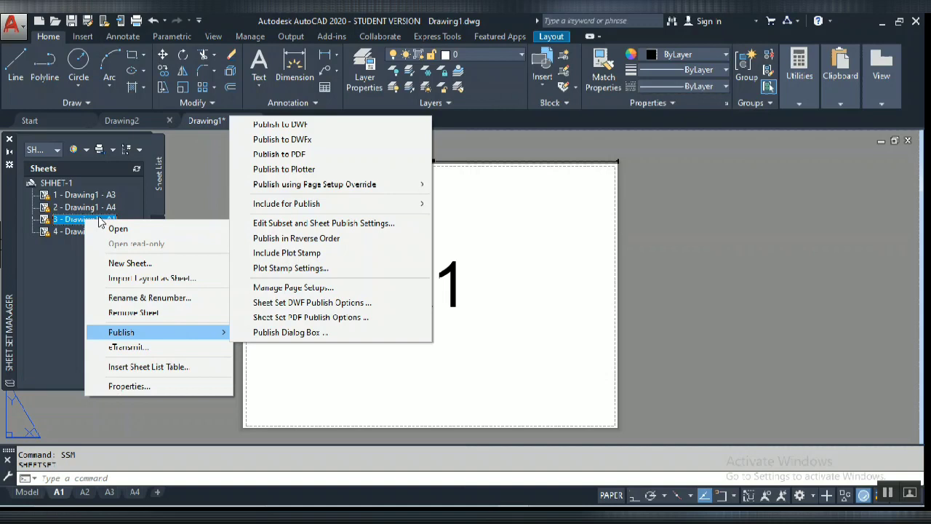
pyautogui.click(101, 226)
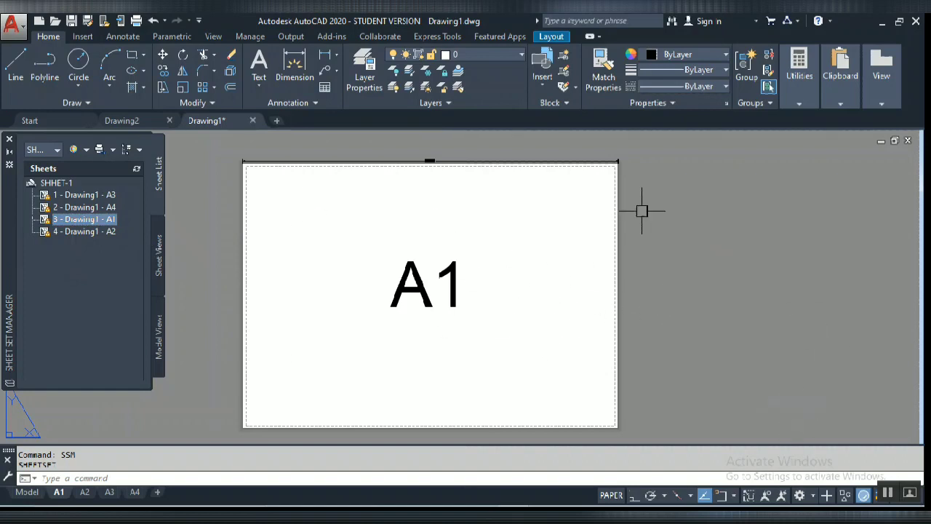
pyautogui.click(748, 341)
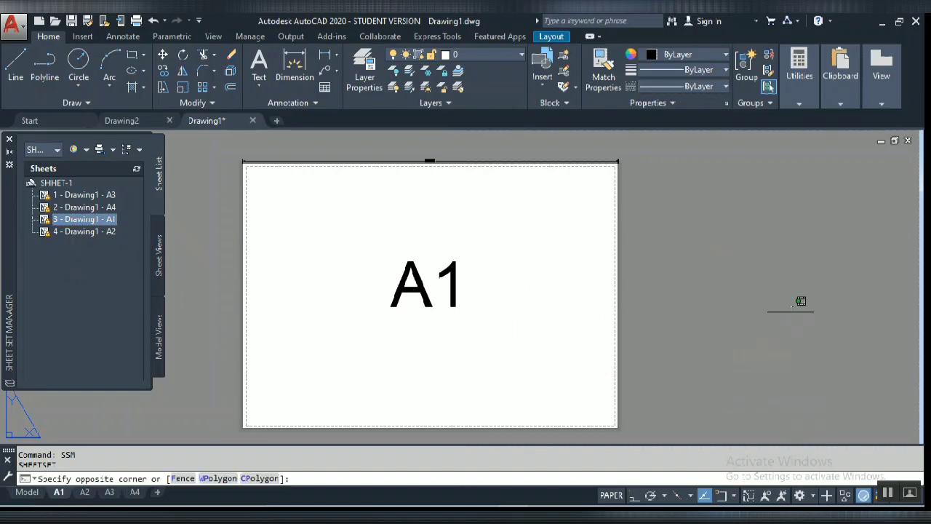